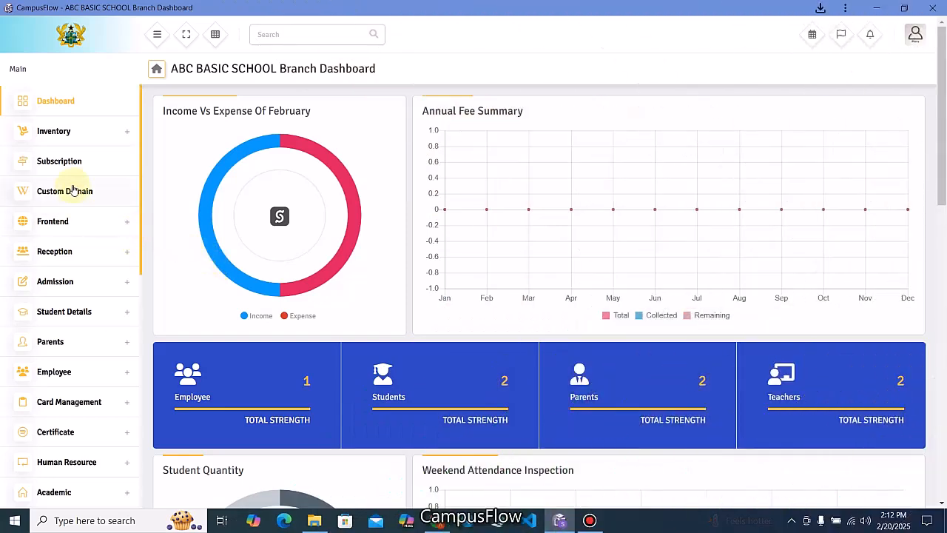
- Open the Exam Term page under Exam Master and save a new exam term named Term 1
scroll(72, 190, down, 5)
scroll(72, 189, down, 3)
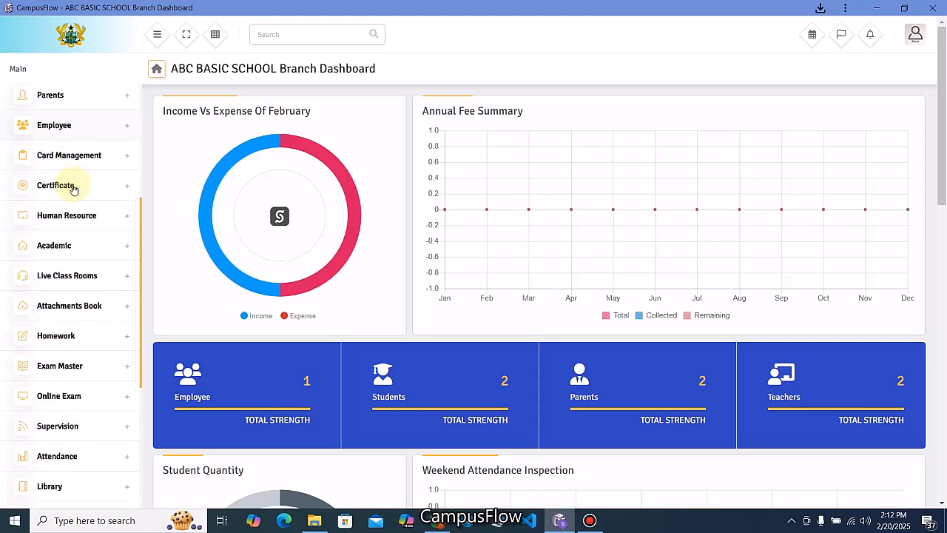
click(129, 309)
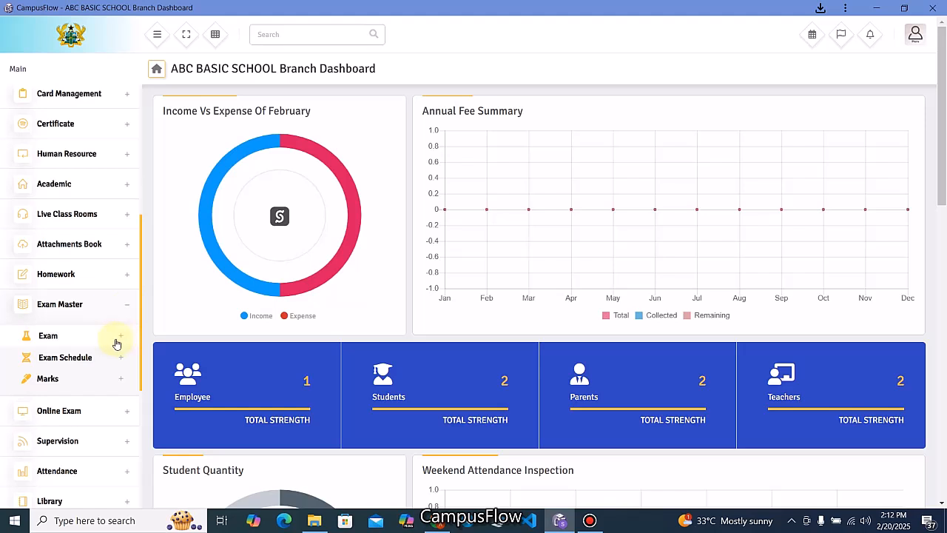
click(121, 338)
scroll(81, 339, down, 2)
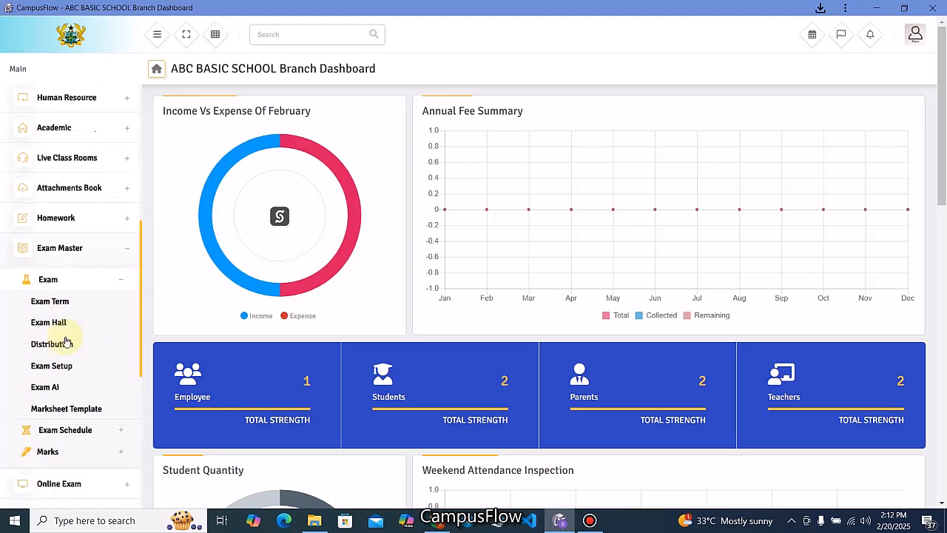
click(59, 296)
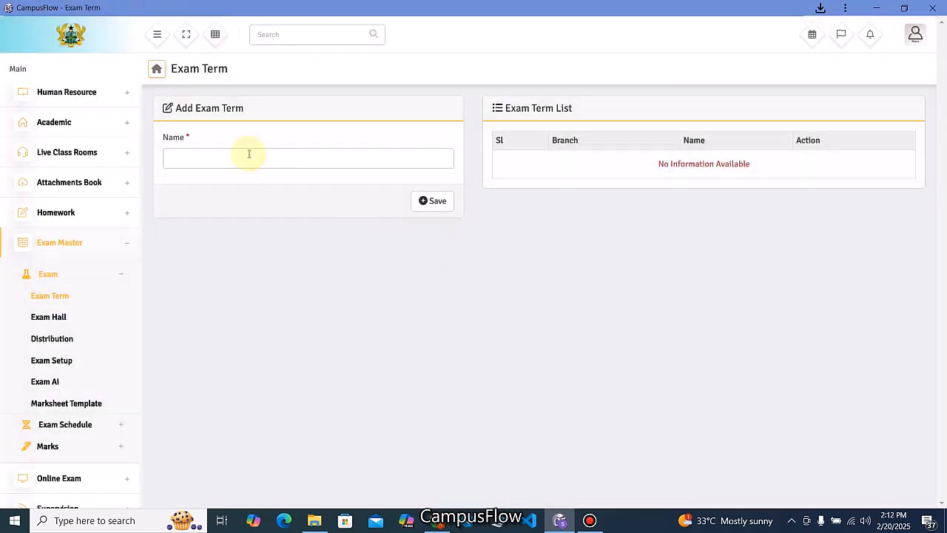
click(221, 160)
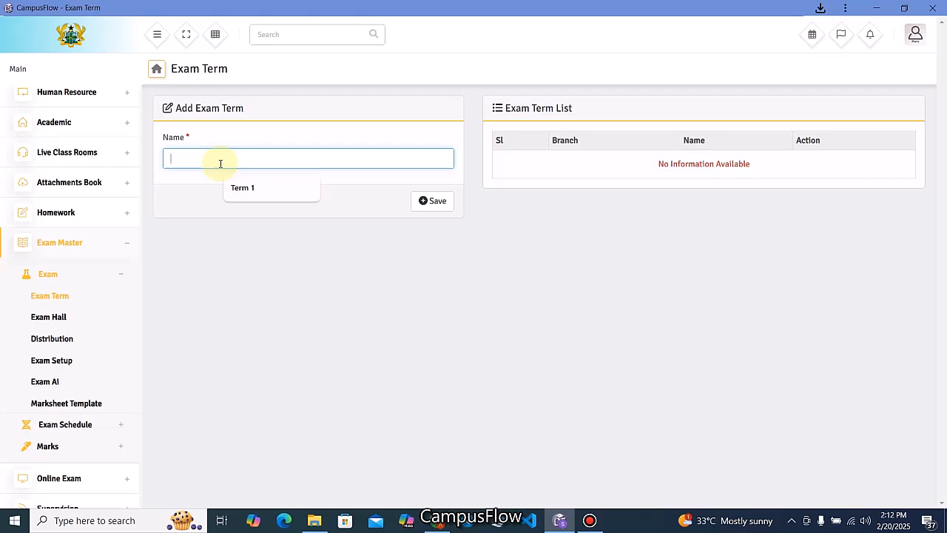
click(235, 187)
click(419, 202)
- Add a second exam term named Term 2 and save it
click(251, 161)
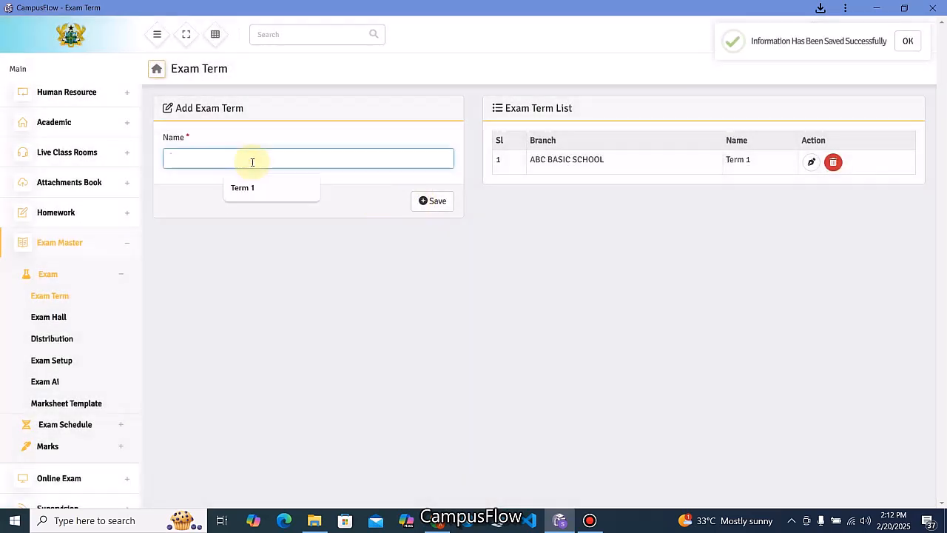
text(Term 1)
key(BackSpace)
text(2)
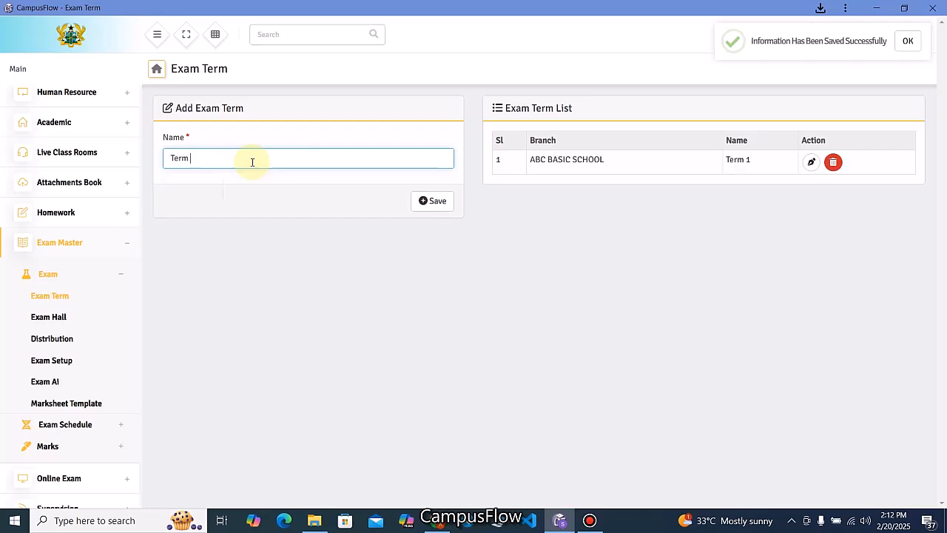
click(444, 204)
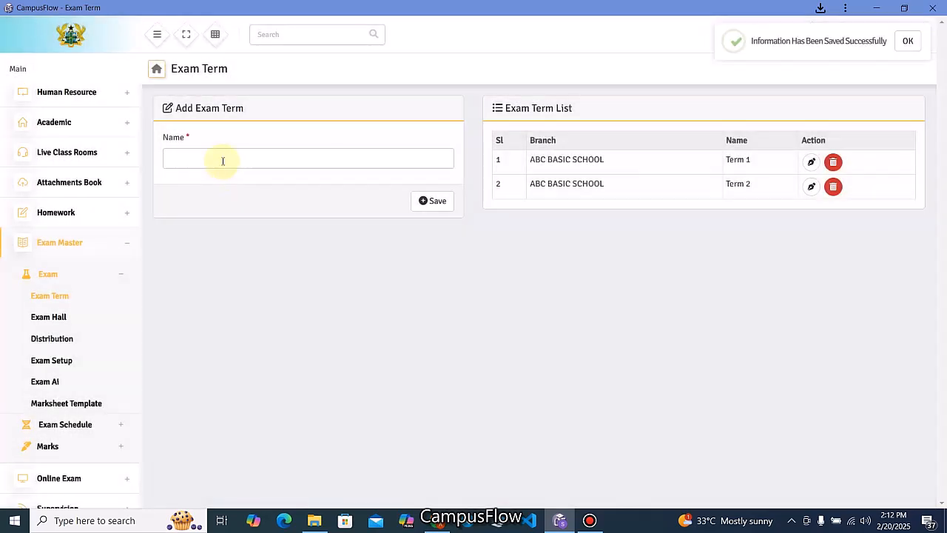
- Add a third exam term named Term 3 and save it
click(223, 160)
text(Term 3)
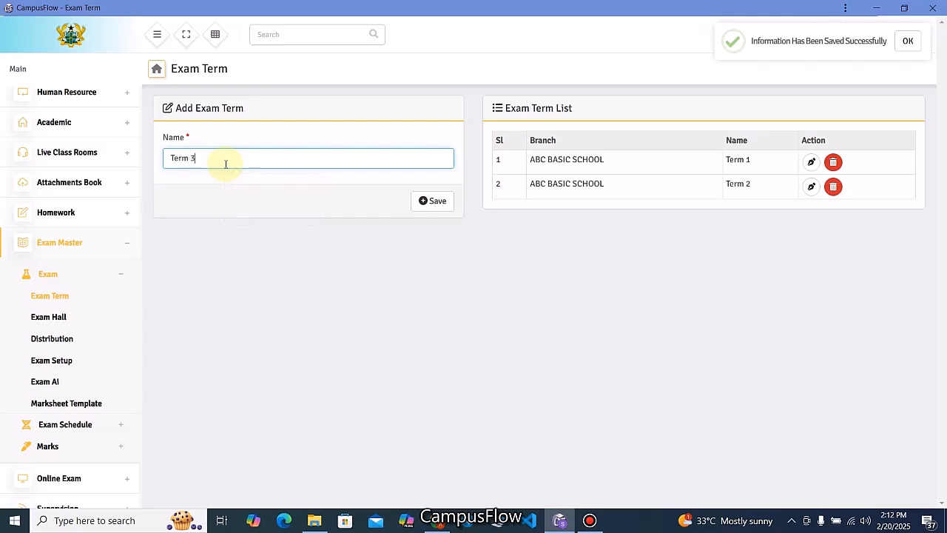
click(434, 202)
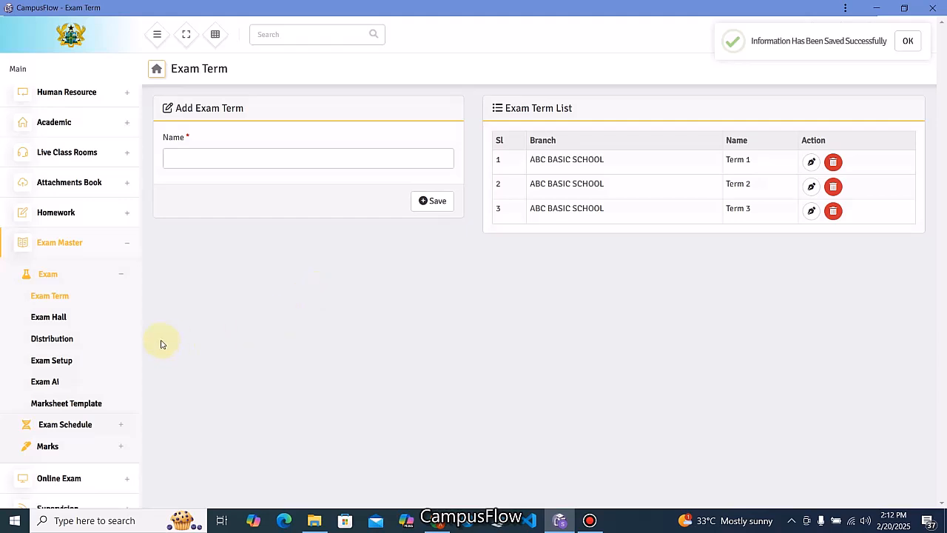
- Open the Exam Hall page and save hall number 1 with 40 seats
click(63, 324)
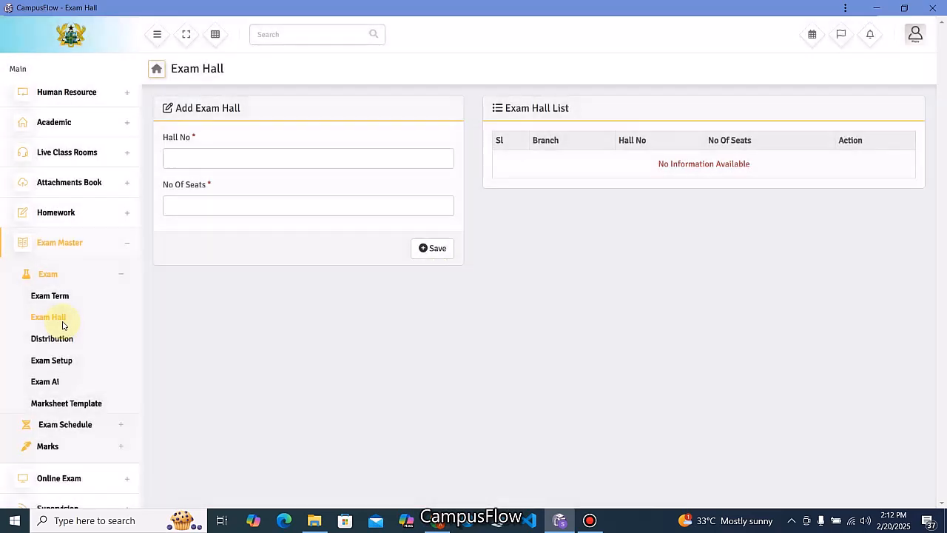
click(194, 156)
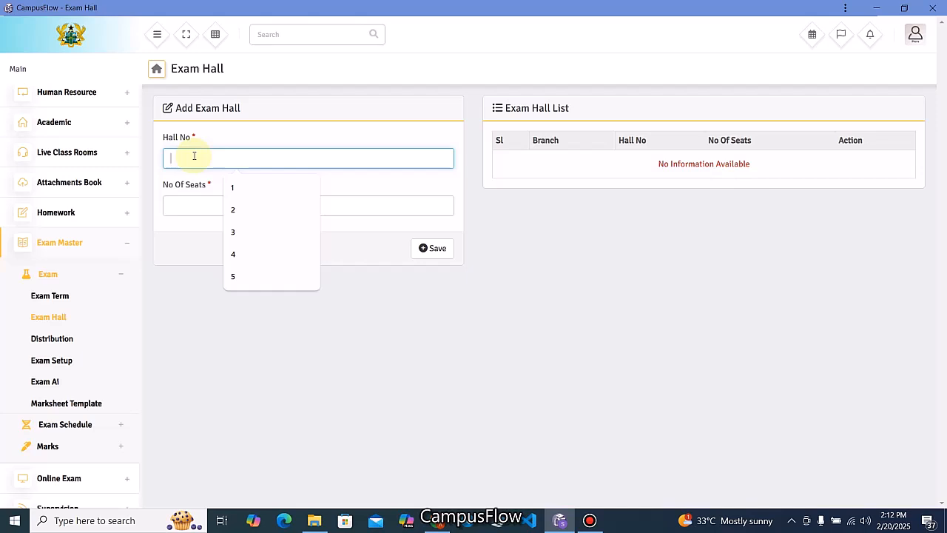
click(245, 193)
click(221, 208)
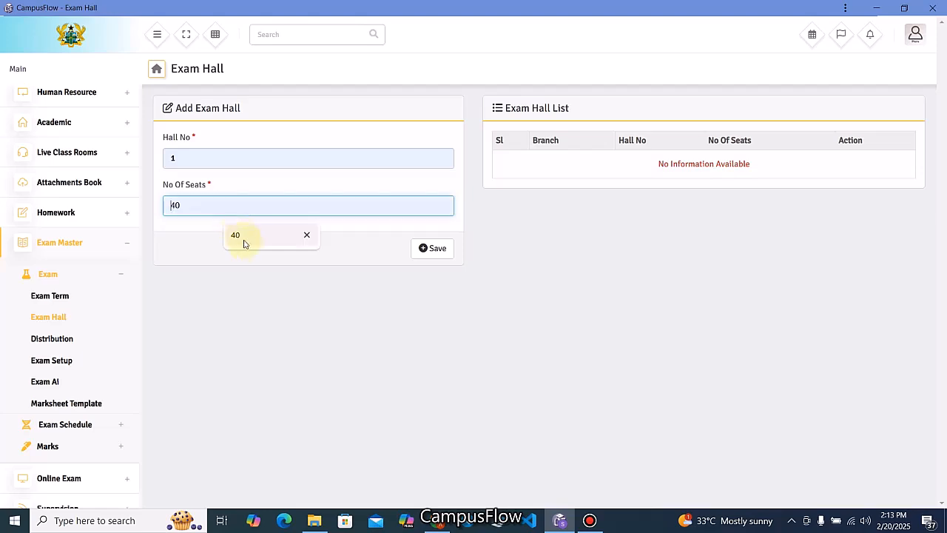
click(244, 237)
click(422, 248)
- Add exam hall number 2 with 40 seats and save it
click(204, 162)
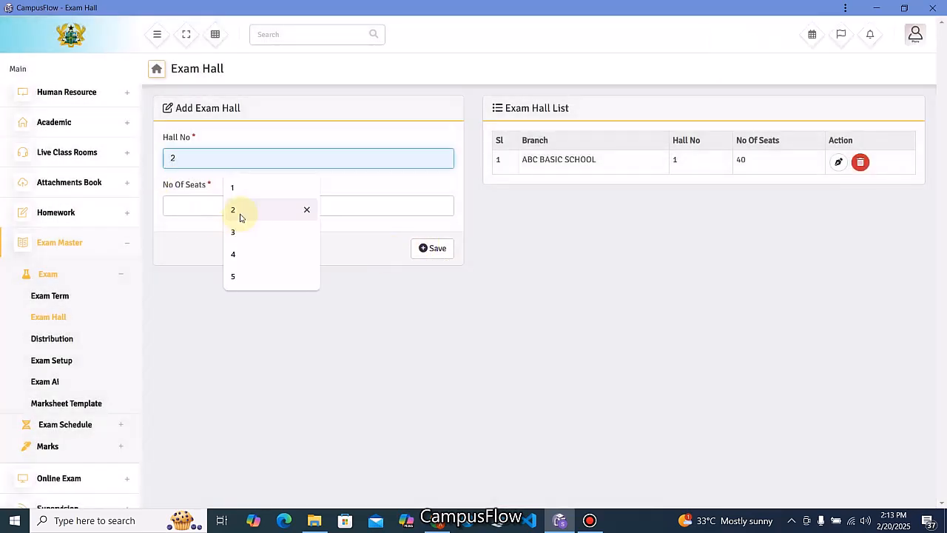
click(239, 212)
click(212, 207)
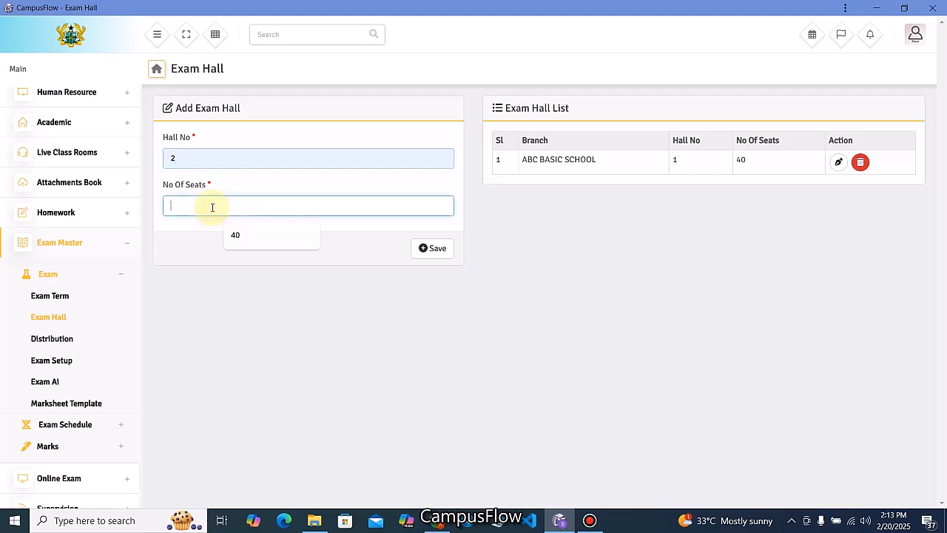
click(243, 238)
click(425, 255)
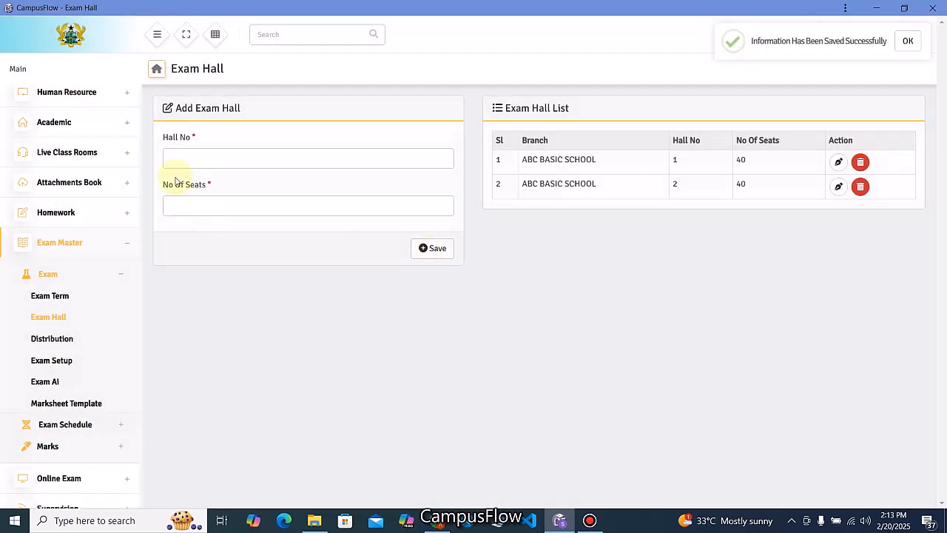
- Add exam hall number 3 with 40 seats and save it
click(185, 155)
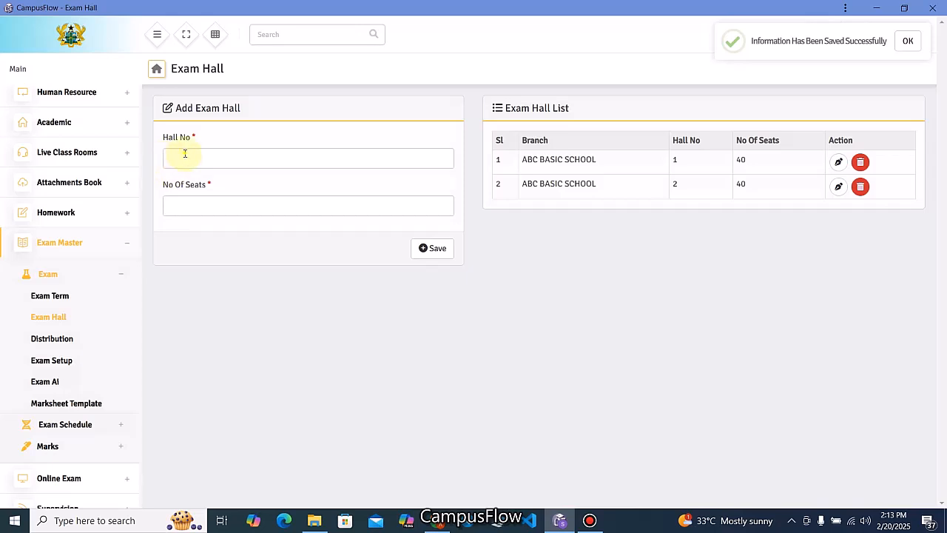
click(235, 232)
click(204, 210)
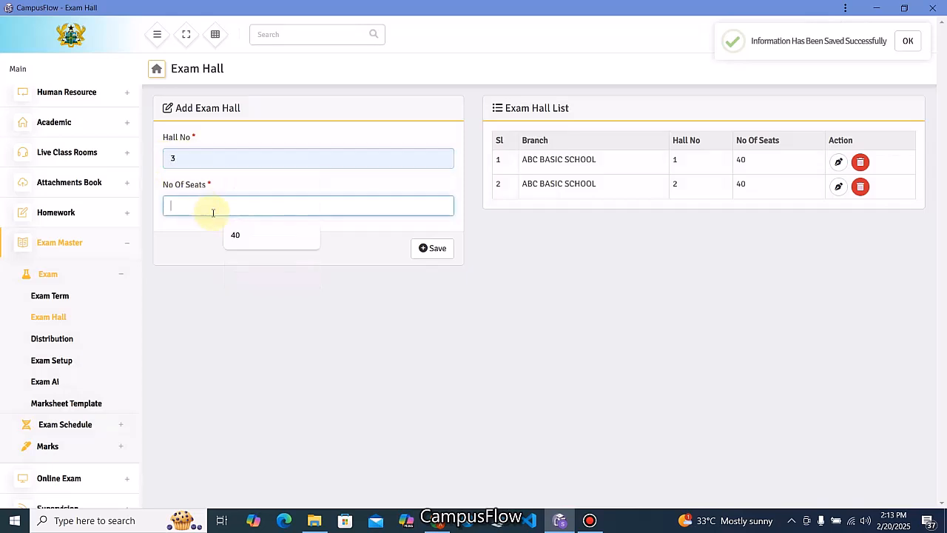
click(236, 232)
click(449, 255)
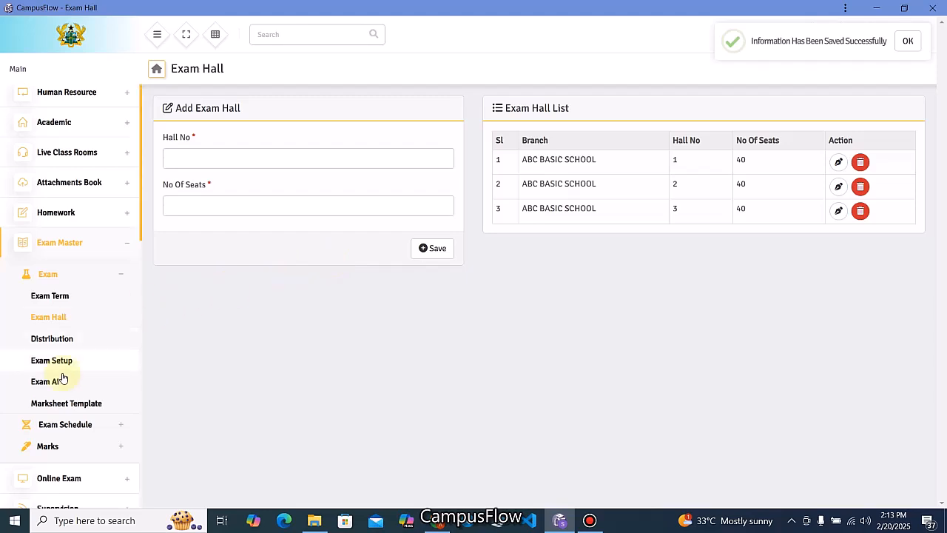
- Open the exam mark Distribution page and save a mark distribution named Class Score
click(49, 339)
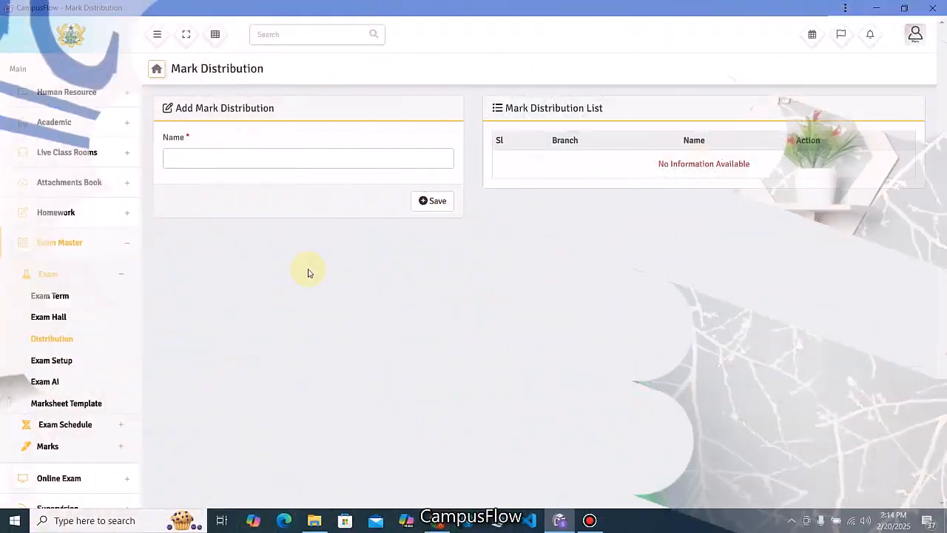
click(53, 339)
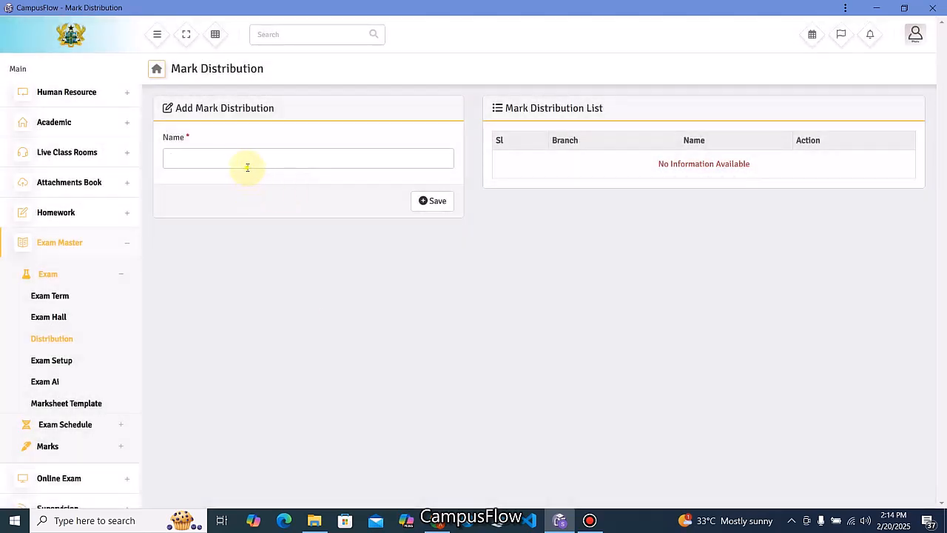
click(247, 167)
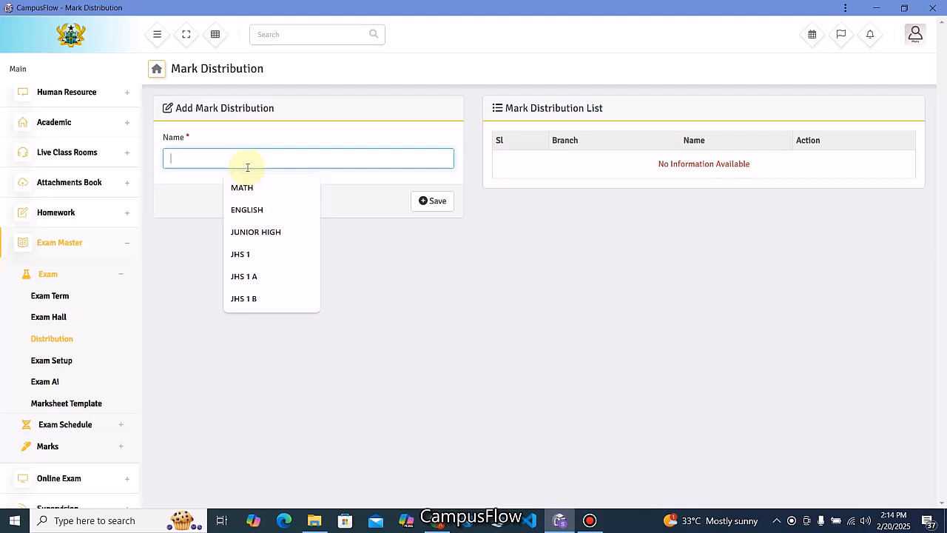
text(Class S)
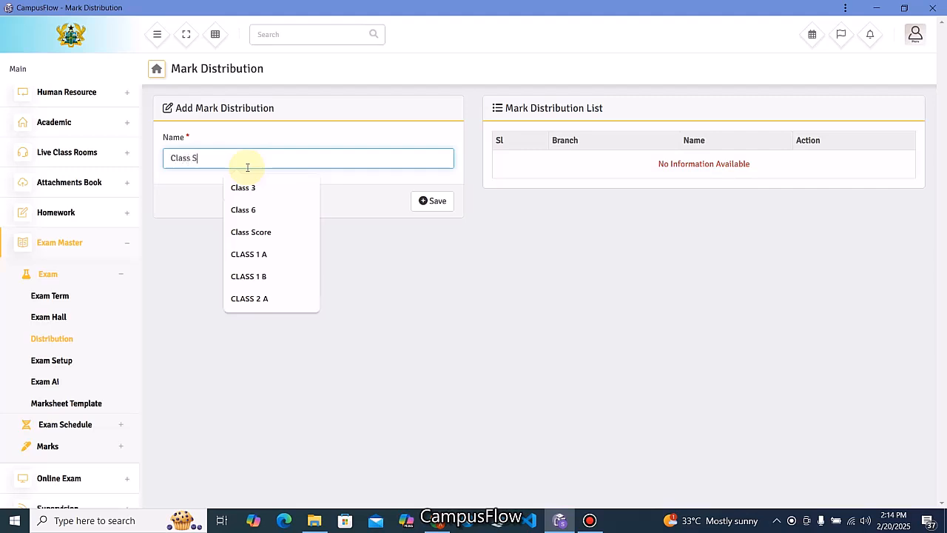
text(core)
click(441, 202)
- Add a second mark distribution named Exams Score and save it
click(242, 164)
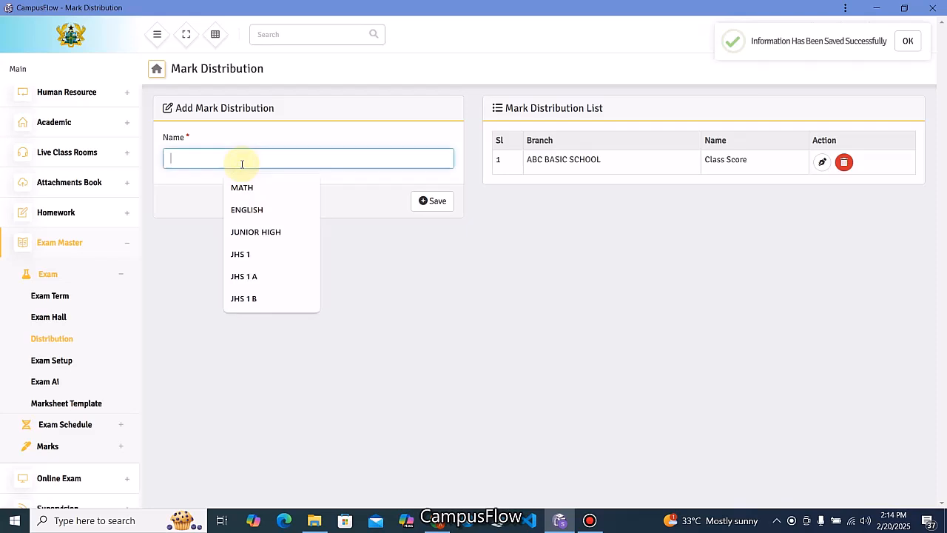
text(Exams)
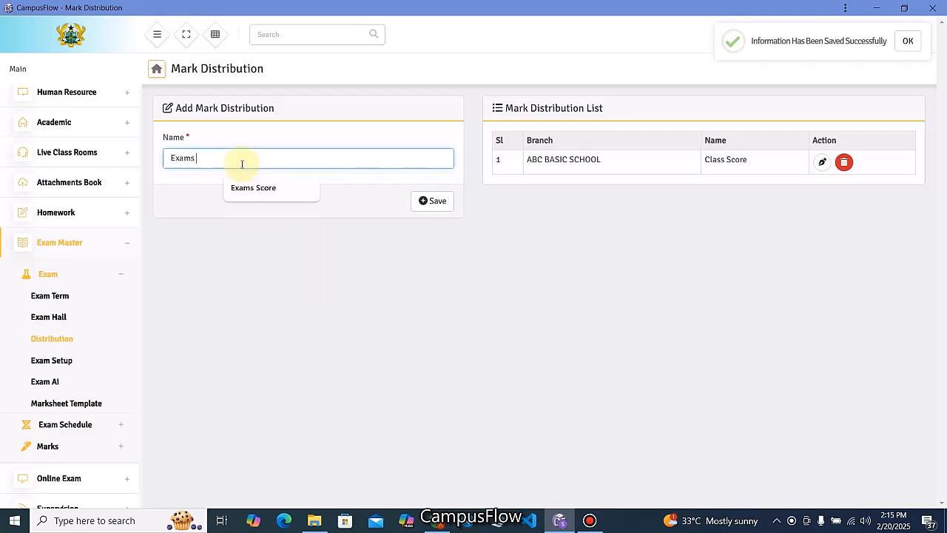
key(BackSpace)
key(BackSpace)
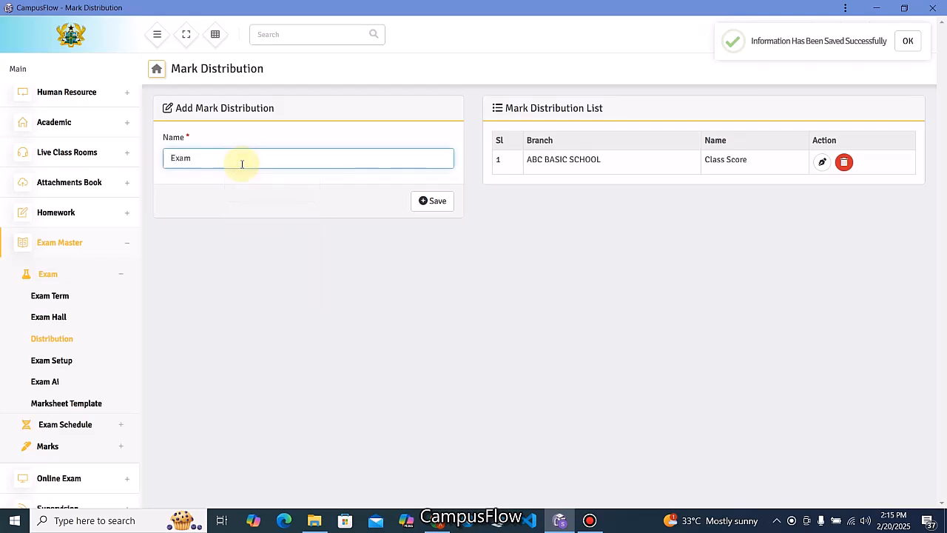
text(s Sc)
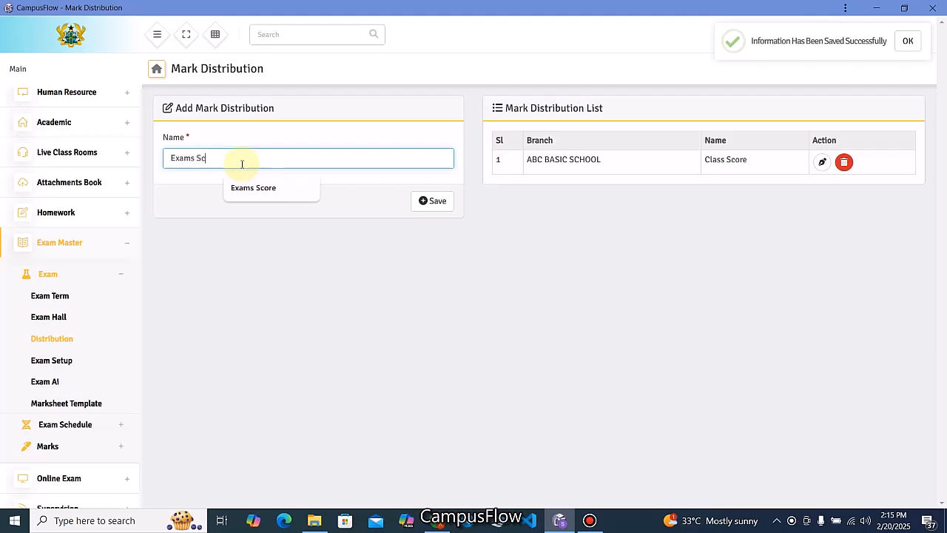
text(ore)
click(436, 203)
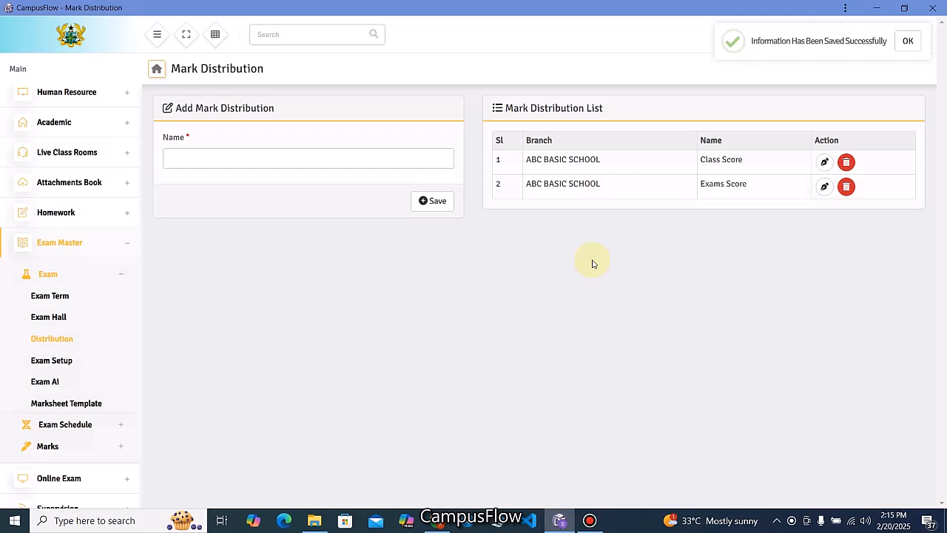
- Start creating a new exam in Exam Setup and name it End of Term Exams
click(62, 363)
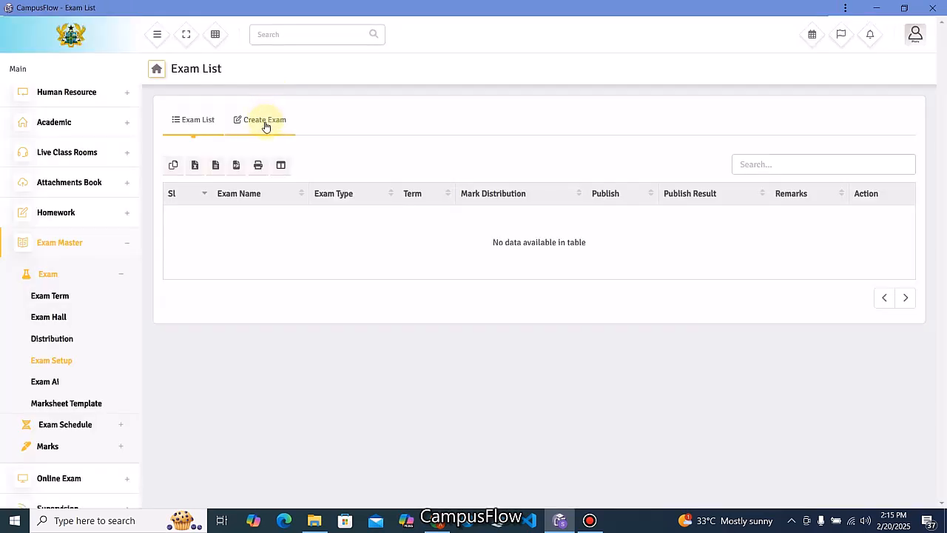
click(266, 127)
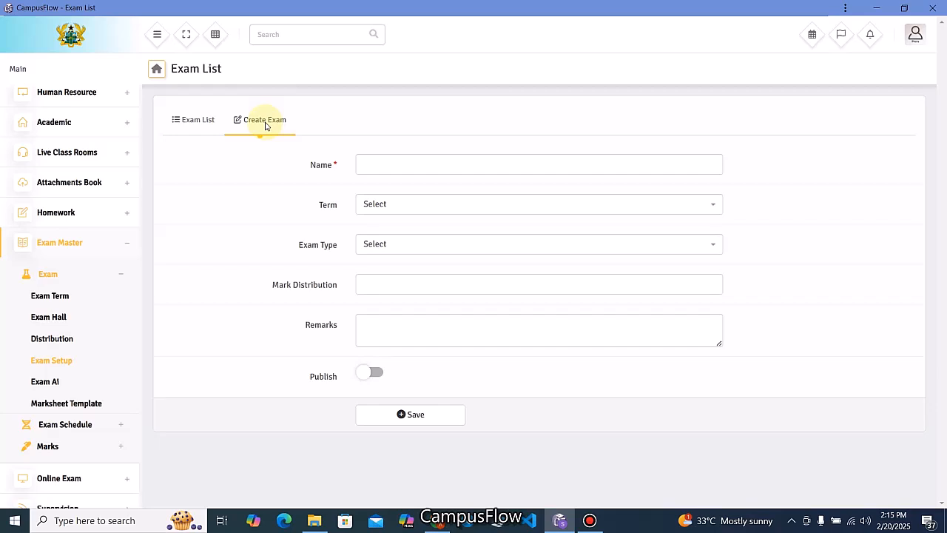
click(379, 165)
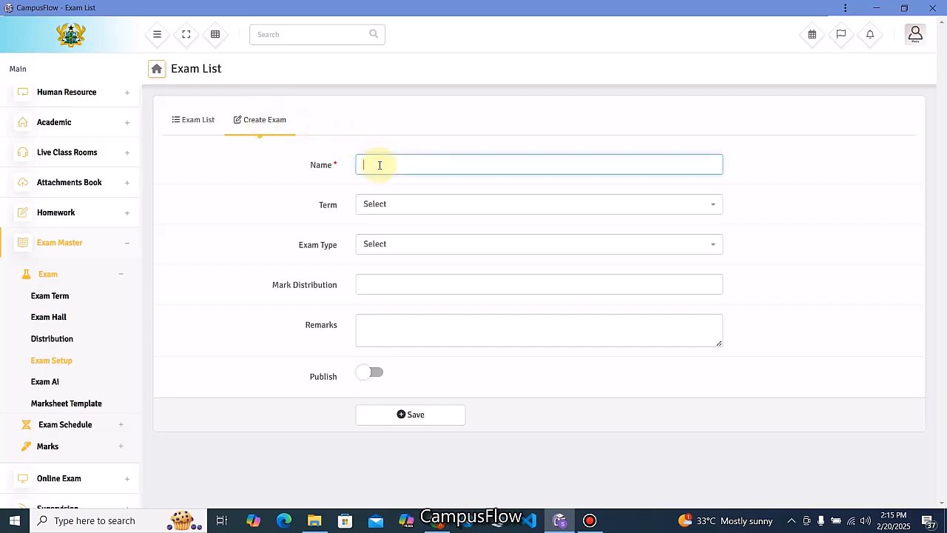
text(End of Ter)
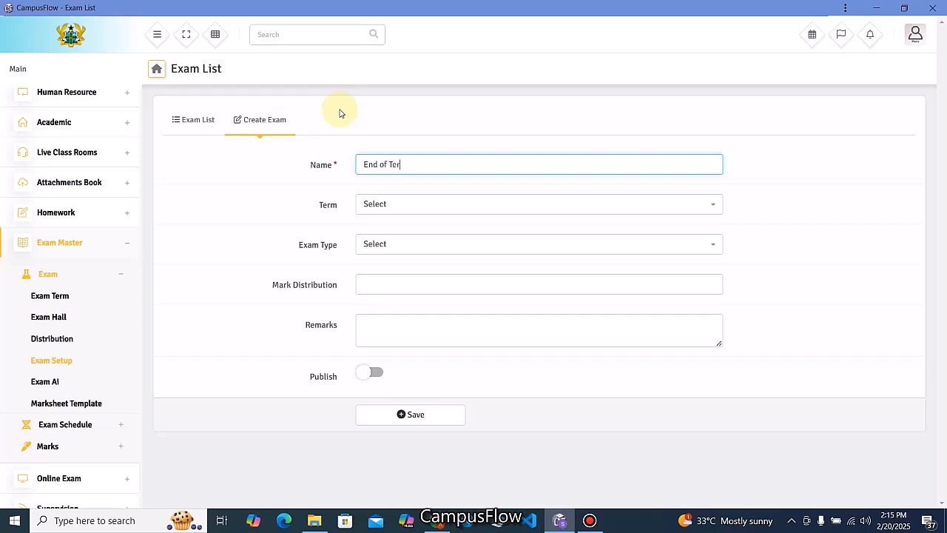
text(m 1 x)
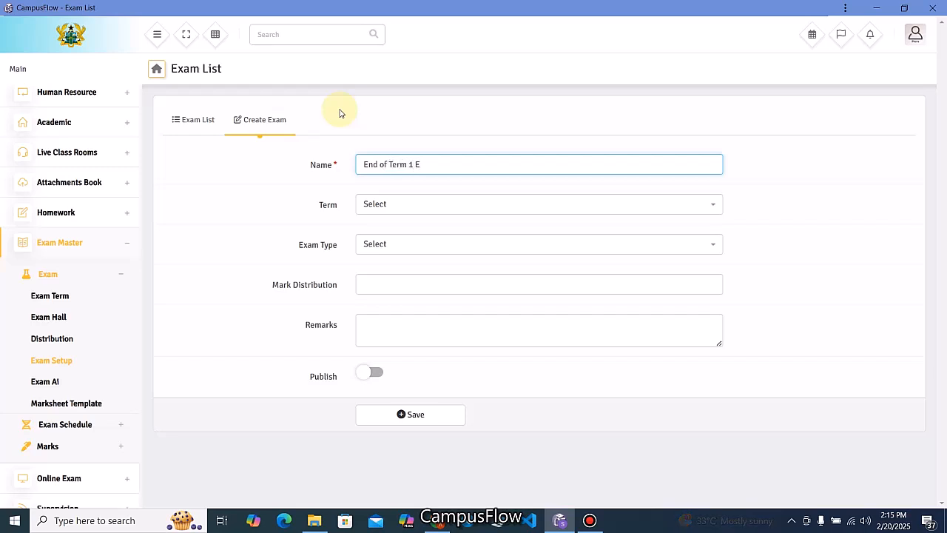
text(ams)
key(BackSpace)
key(BackSpace)
key(BackSpace)
key(BackSpace)
key(BackSpace)
key(BackSpace)
key(BackSpace)
text(Exams)
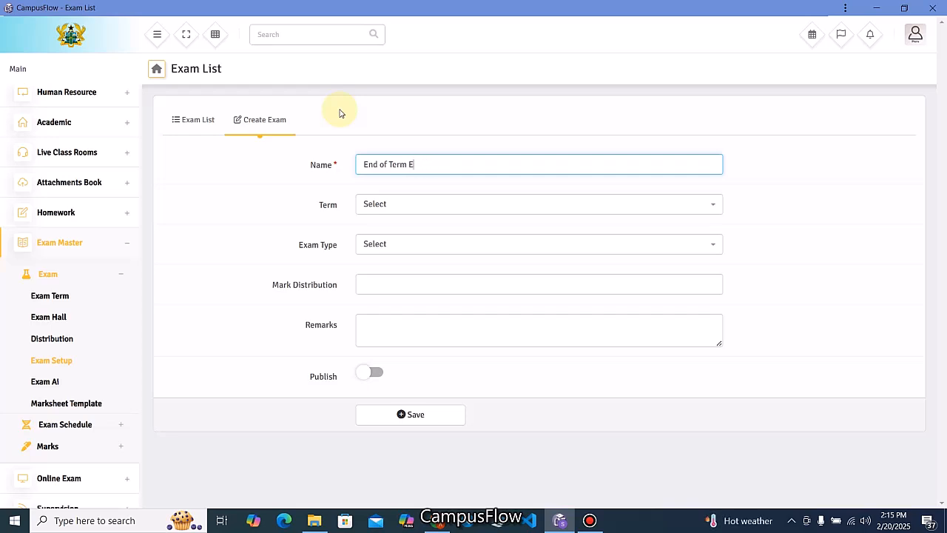
- Assign the End of Term Exams to Term 1 and set the exam type to Marks And Grade
click(445, 210)
click(388, 244)
click(390, 245)
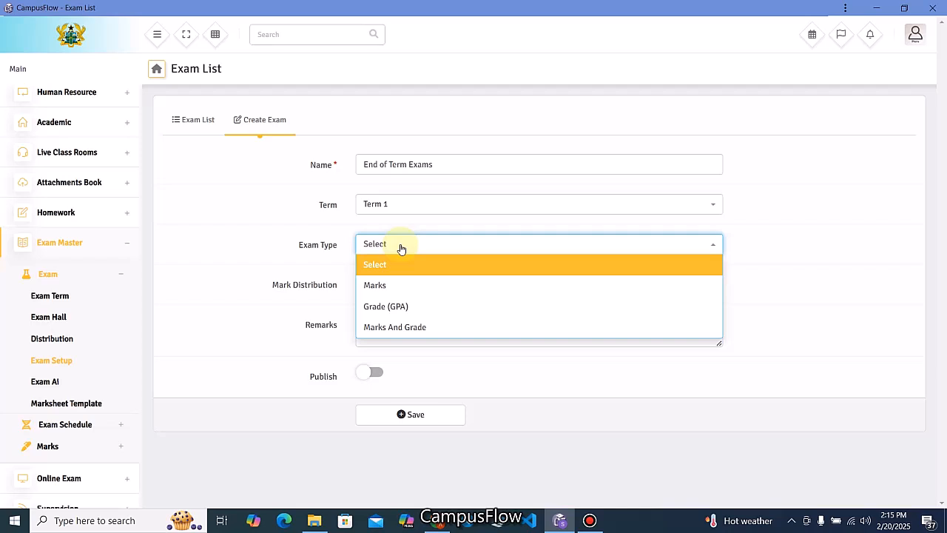
click(400, 333)
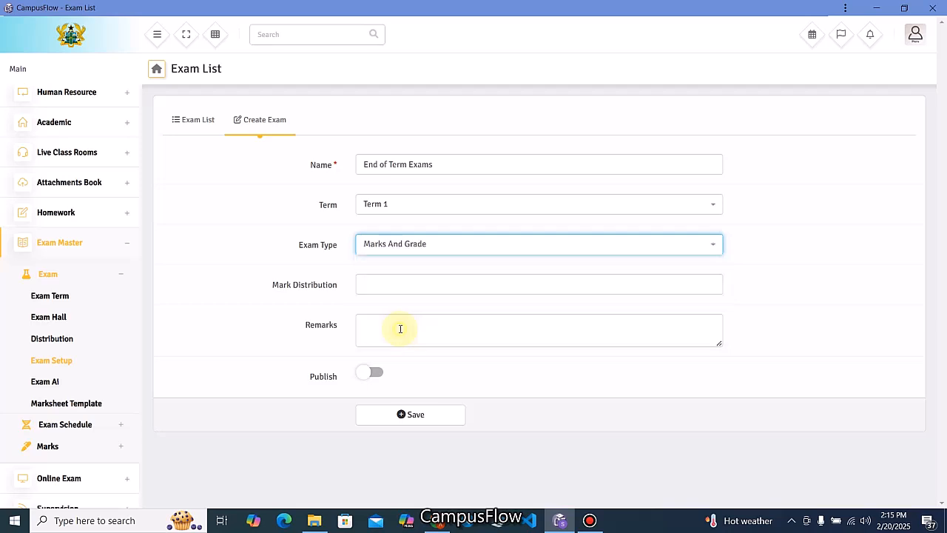
- Add both Class Score and Exams Score as the exam's mark distributions
click(377, 286)
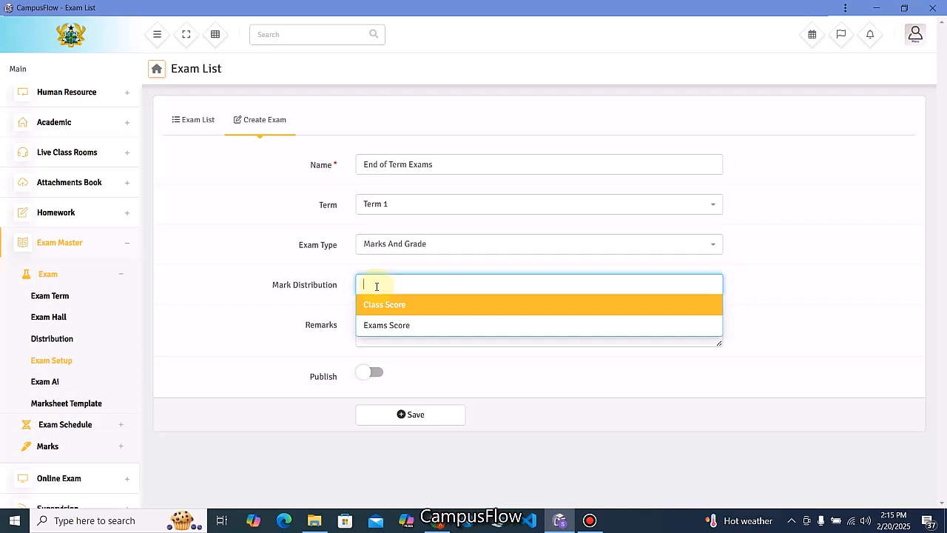
click(373, 304)
click(446, 294)
click(412, 321)
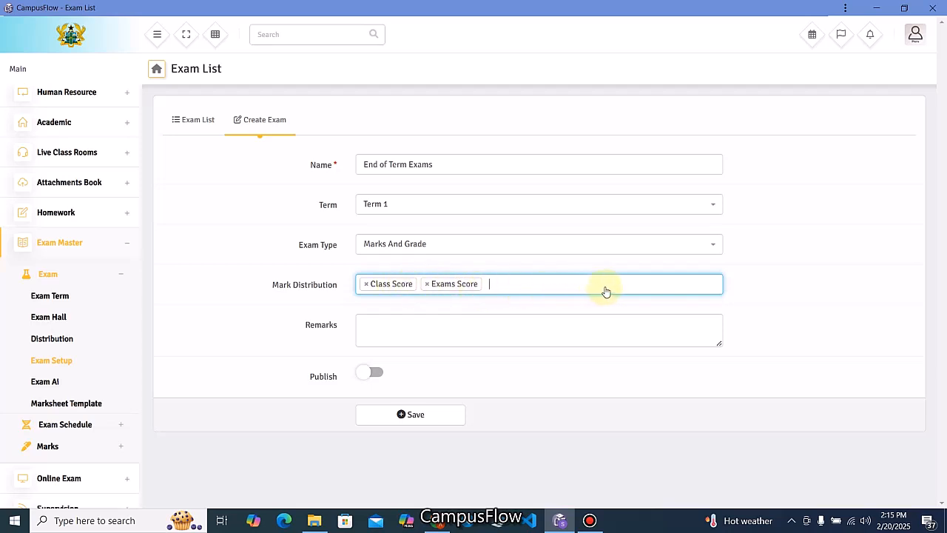
- Enter Grading as the remarks, enable publishing, and save the End of Term Exams
click(408, 327)
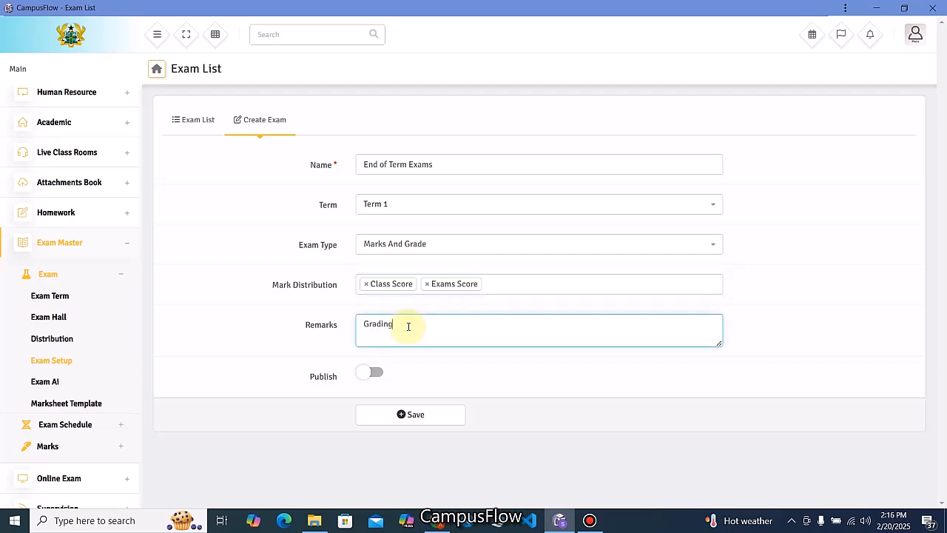
click(377, 379)
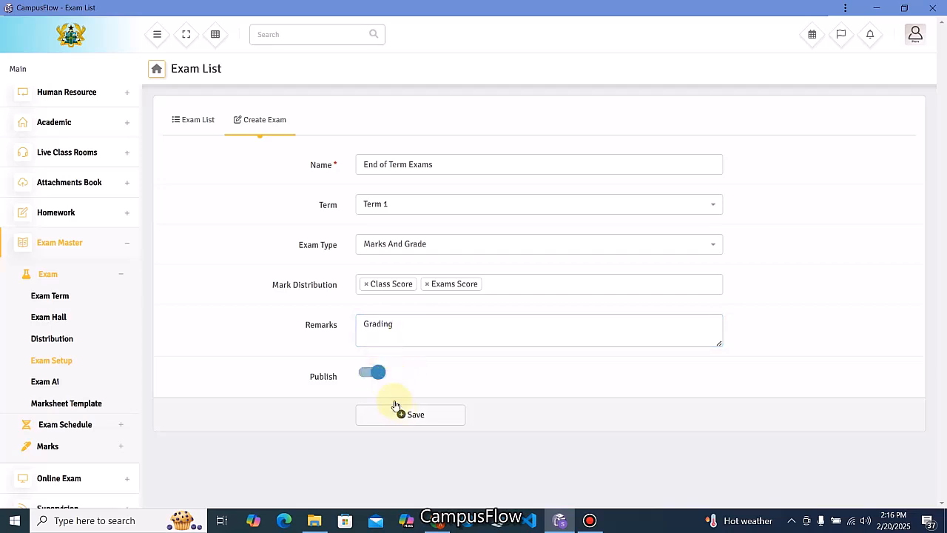
click(426, 423)
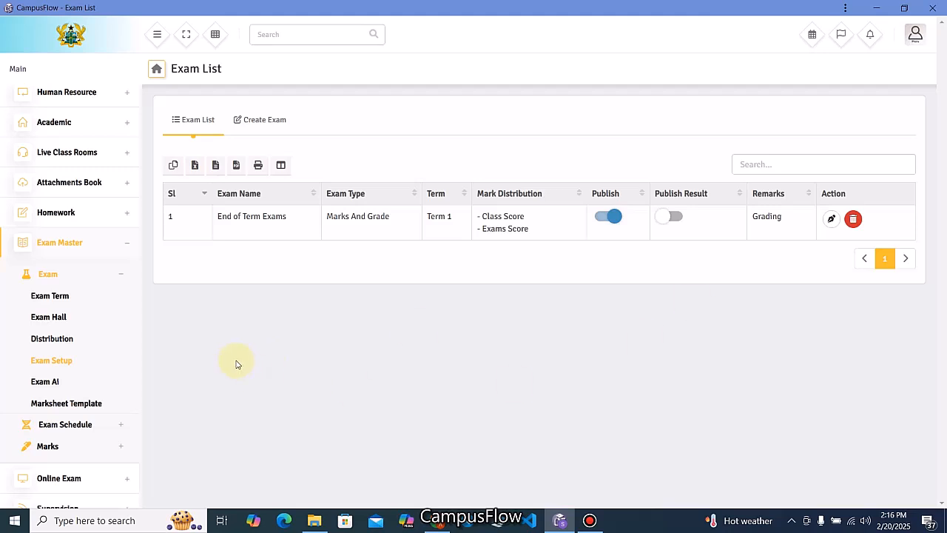
- Start adding a new marksheet template and name it Marksheet Template
click(62, 405)
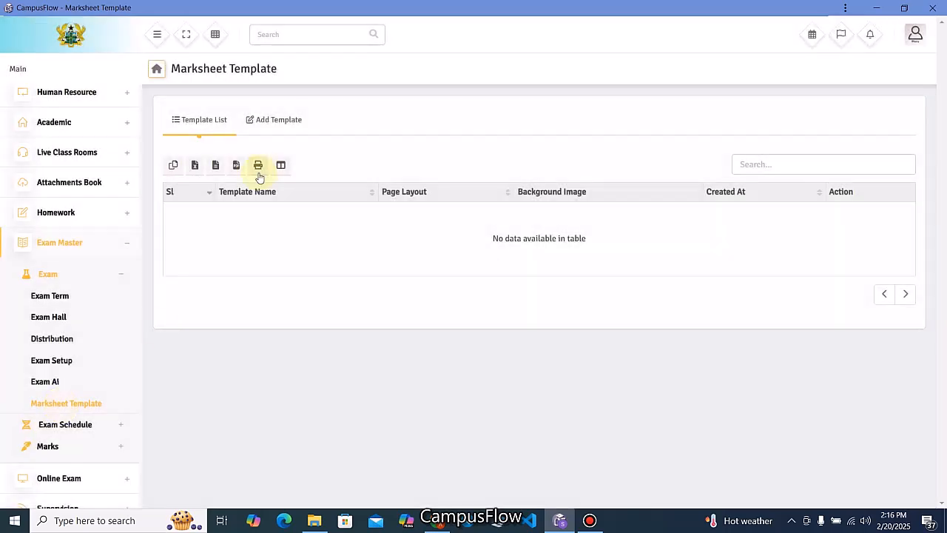
click(282, 127)
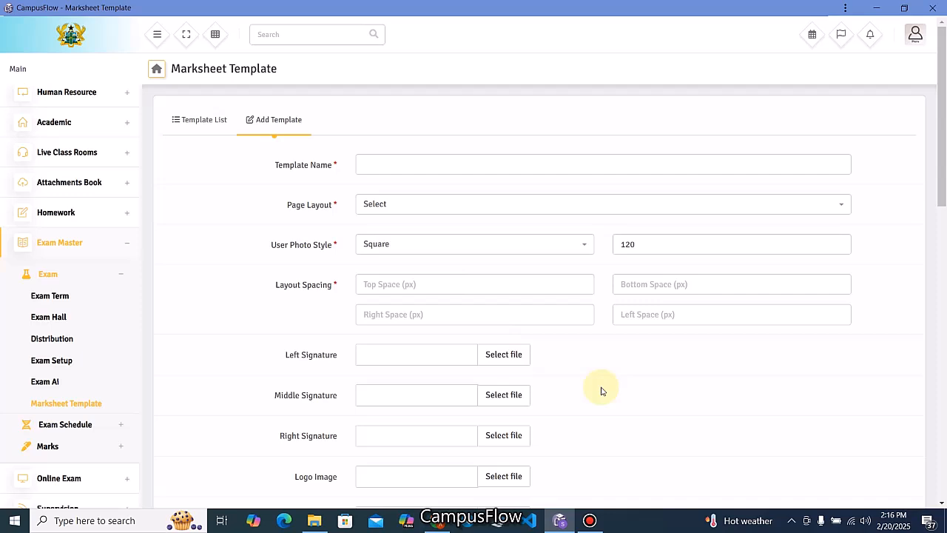
click(403, 165)
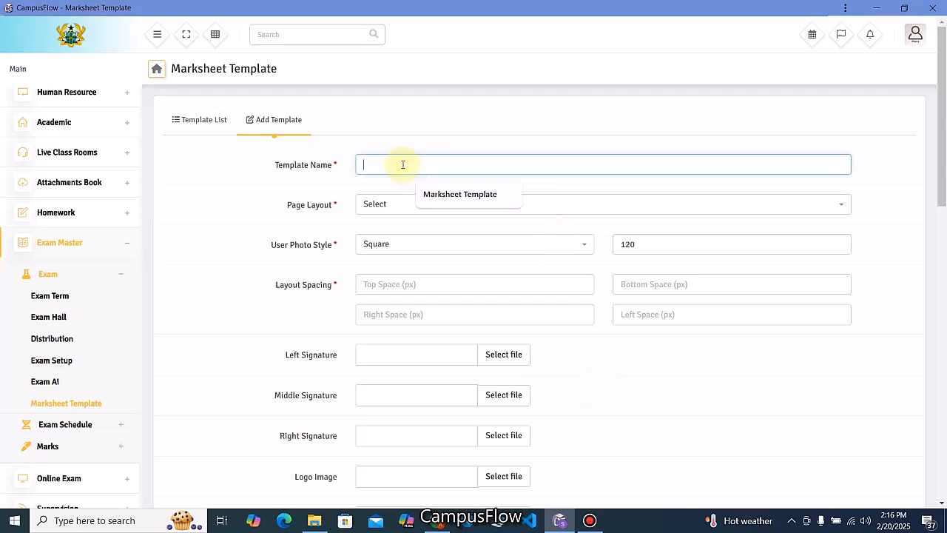
click(444, 195)
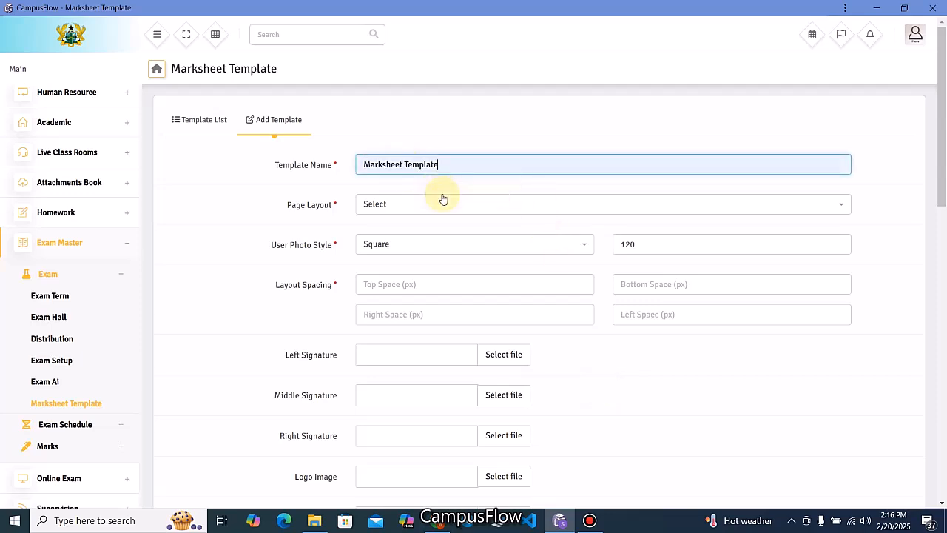
- Set the template's page layout to Portrait and keep Square as the user photo style
click(411, 214)
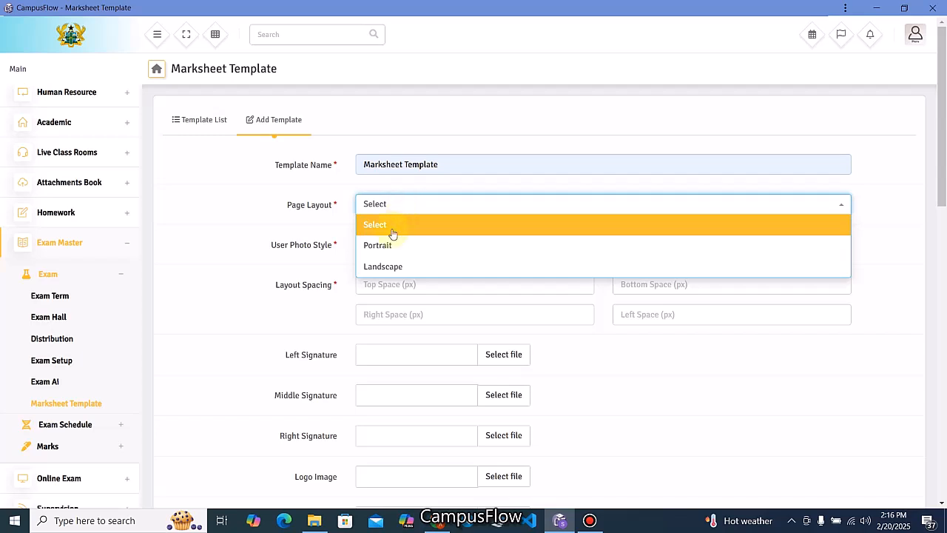
click(382, 245)
click(401, 210)
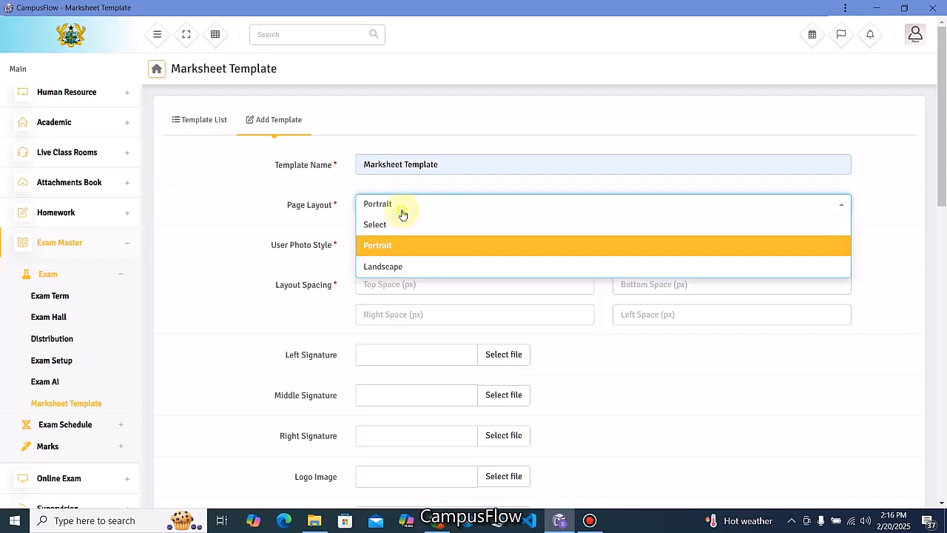
click(300, 189)
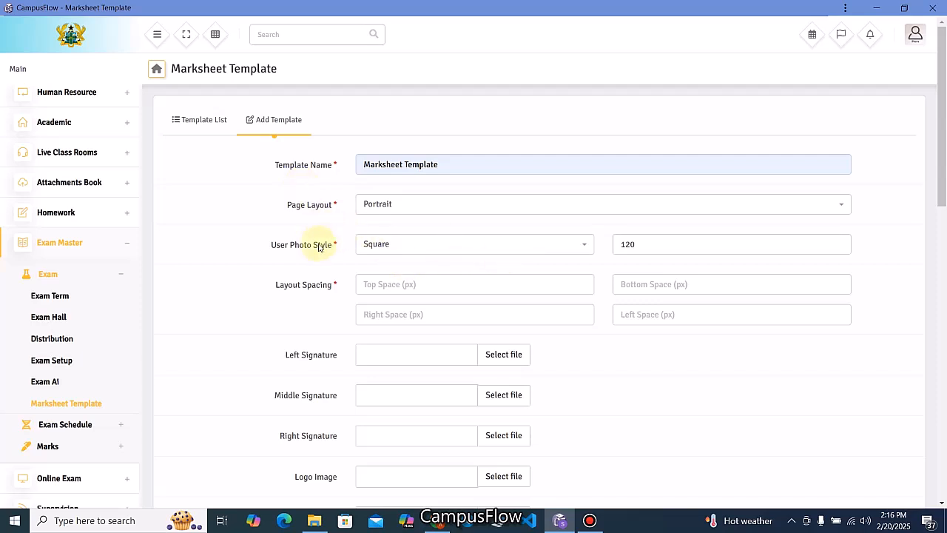
click(385, 245)
click(386, 245)
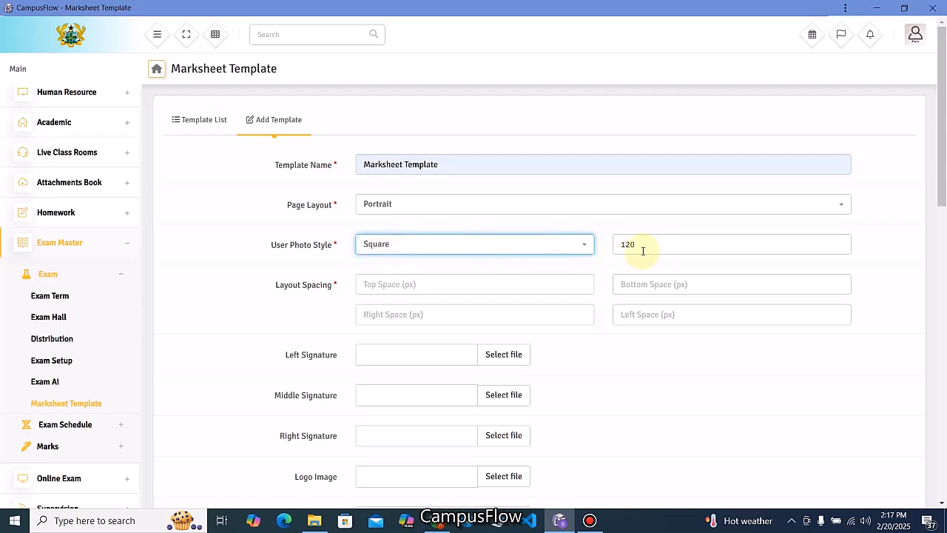
- Set the template's top, bottom, right and left layout spacing to 20 px each
click(399, 284)
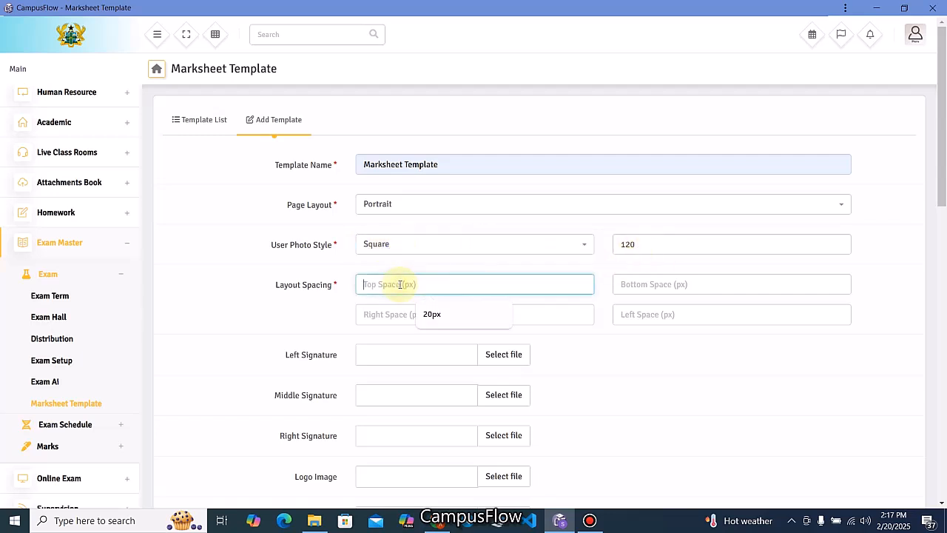
text(20)
click(614, 284)
text(20)
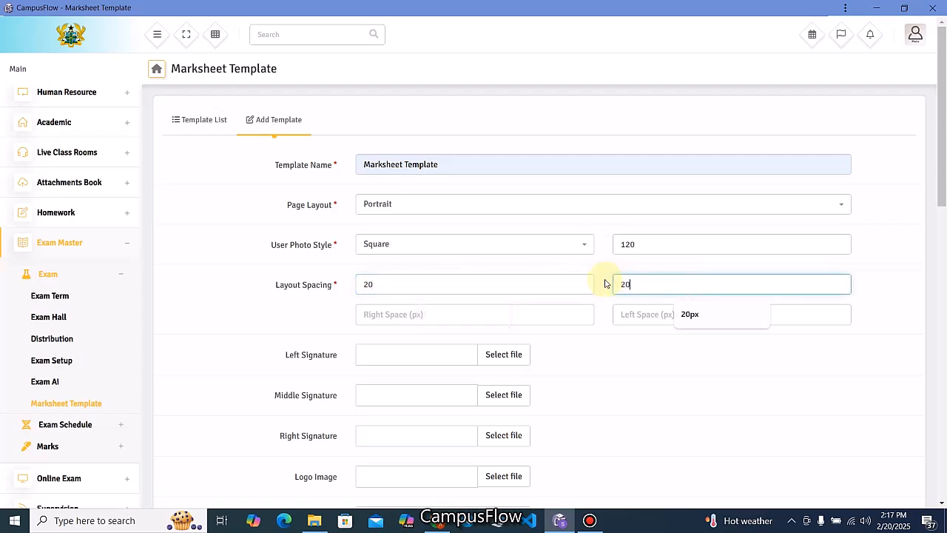
click(421, 315)
text(20)
click(669, 312)
text(2)
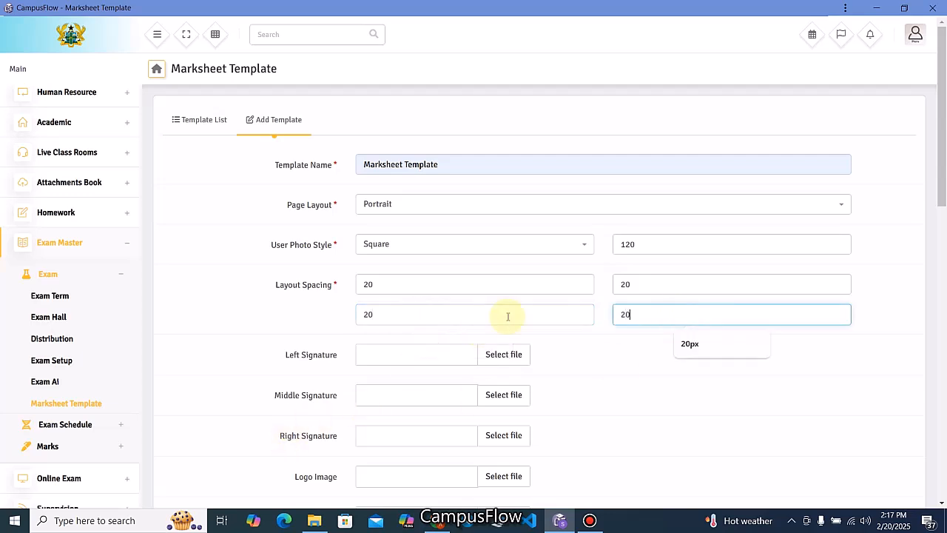
scroll(503, 326, down, 1)
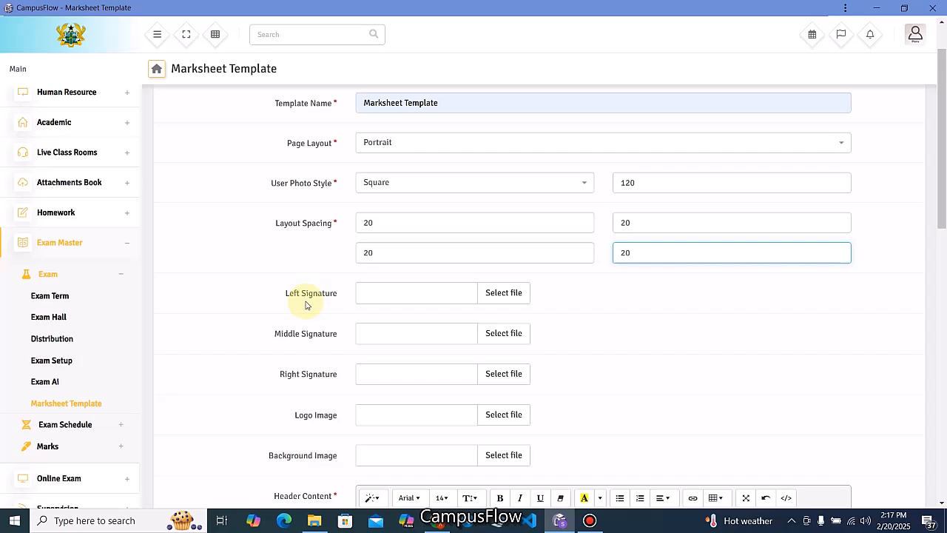
click(500, 294)
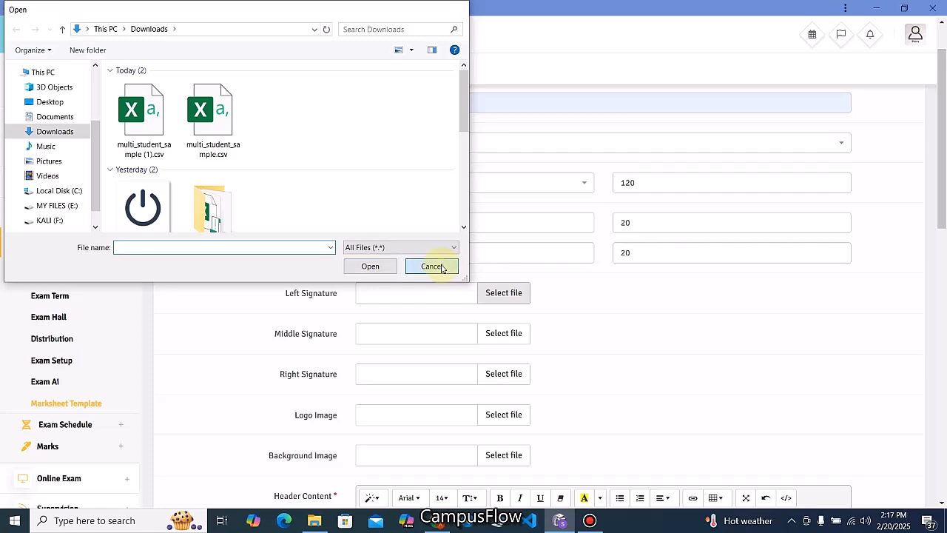
click(436, 267)
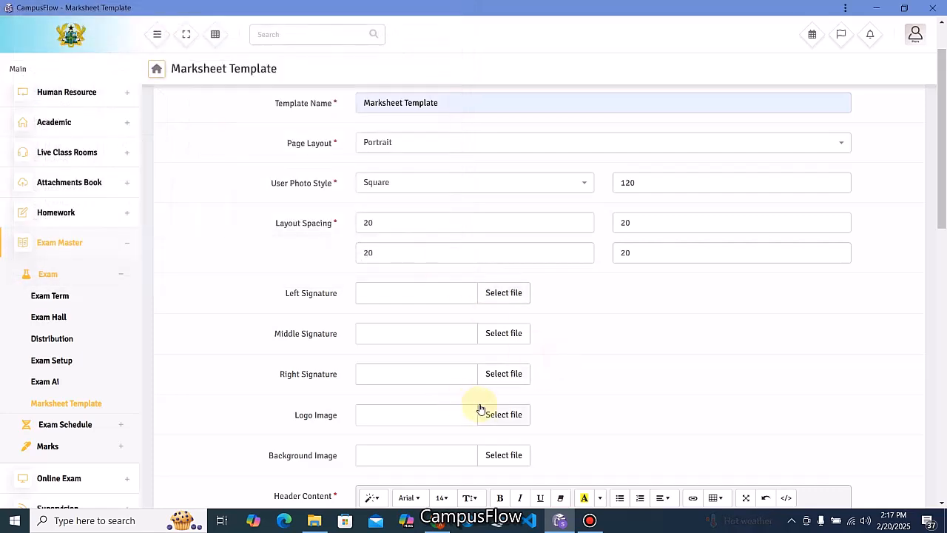
- Load the Coat_of_arms_of_Ghana image from the DESKTOP FILES folder on the Desktop as the template's logo image
click(500, 416)
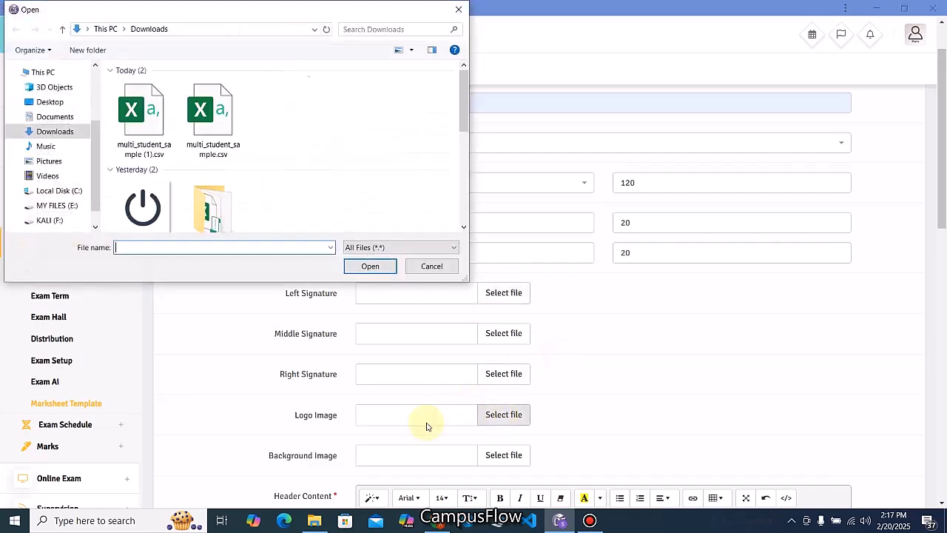
click(53, 105)
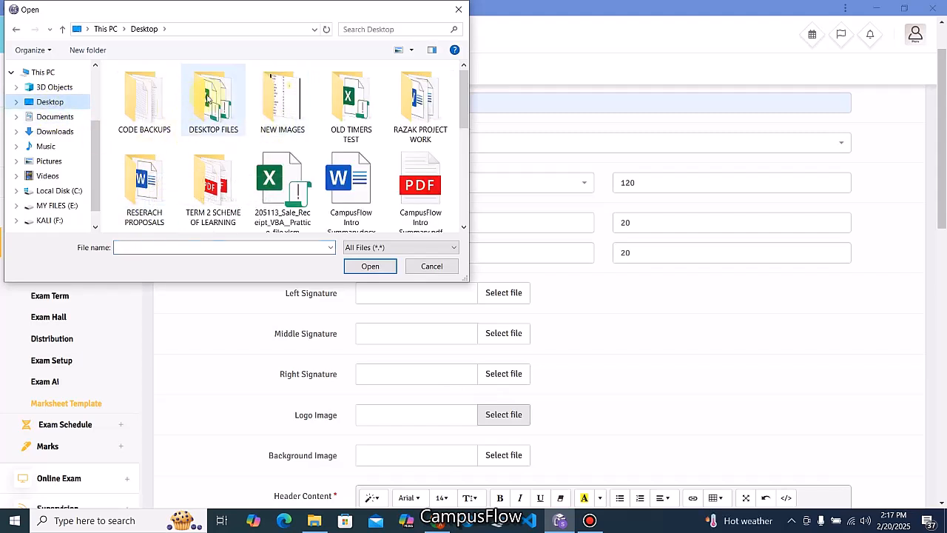
double_click(203, 97)
scroll(237, 130, down, 15)
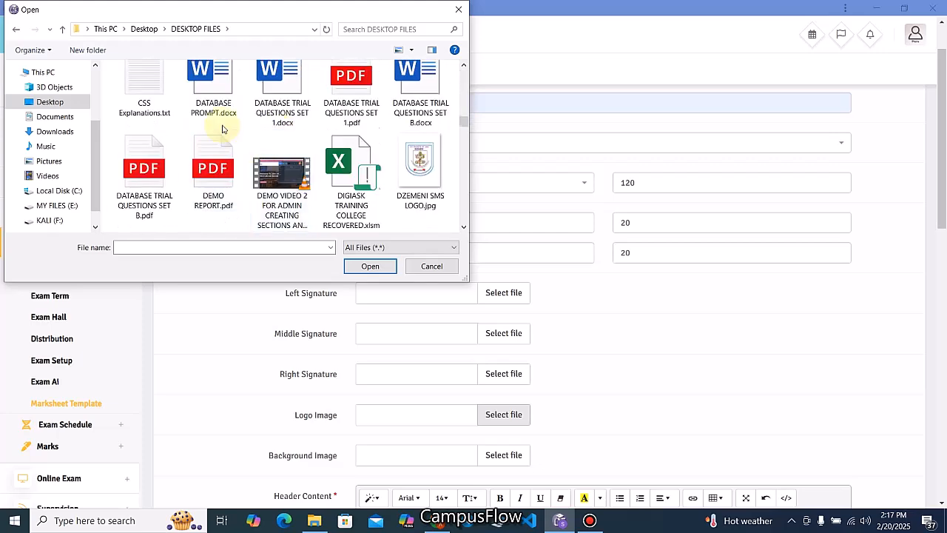
scroll(232, 153, up, 3)
click(213, 104)
click(369, 267)
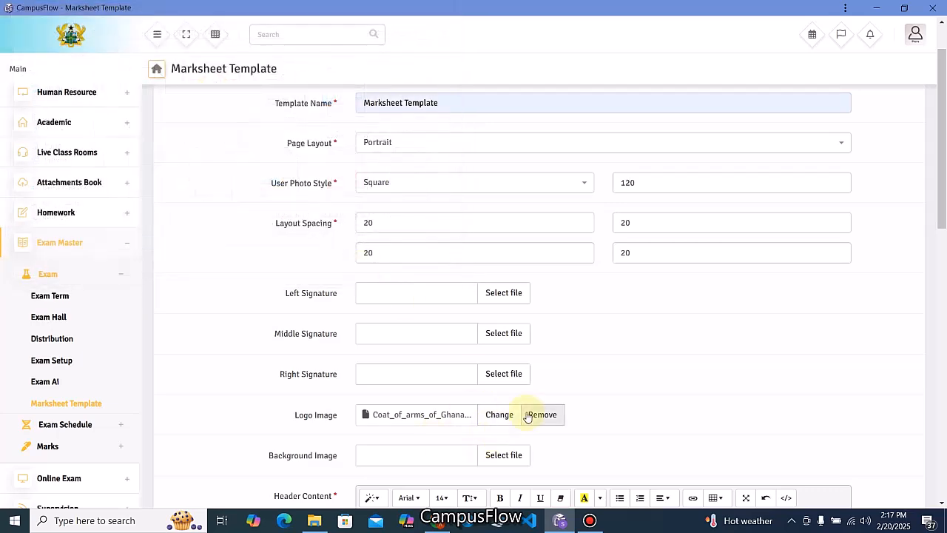
- Insert the {name}, {gender}, {student_photo}, {register_no} and {academic_session} placeholders into the template's header content
scroll(523, 433, down, 2)
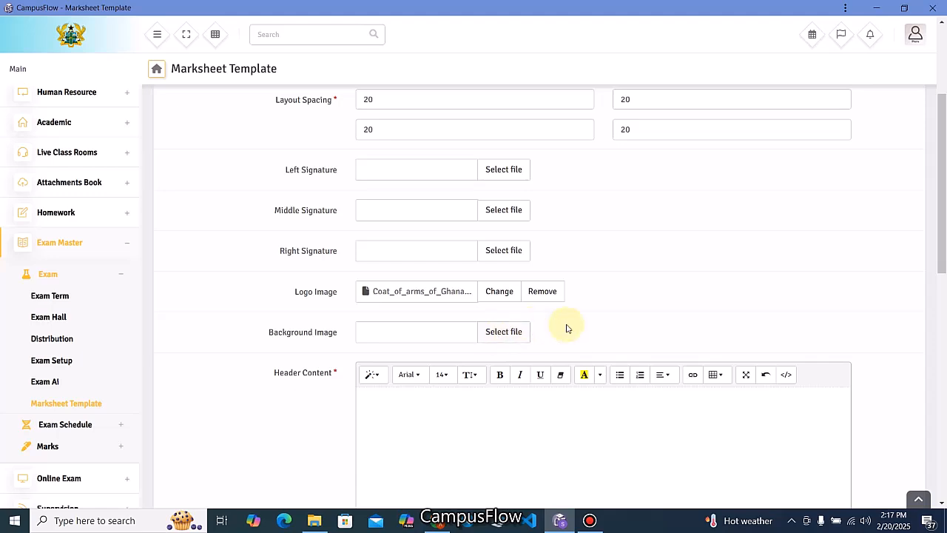
scroll(419, 322, down, 3)
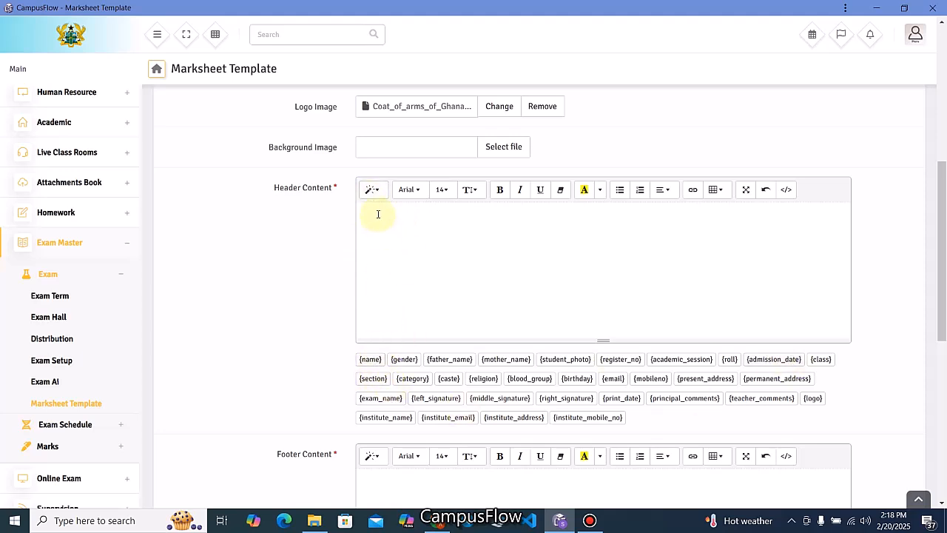
click(371, 360)
click(403, 360)
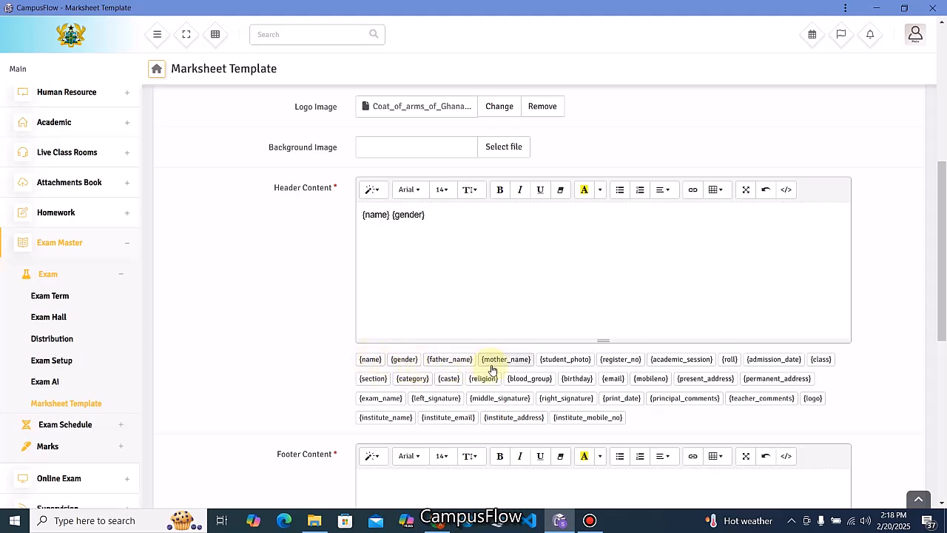
click(565, 360)
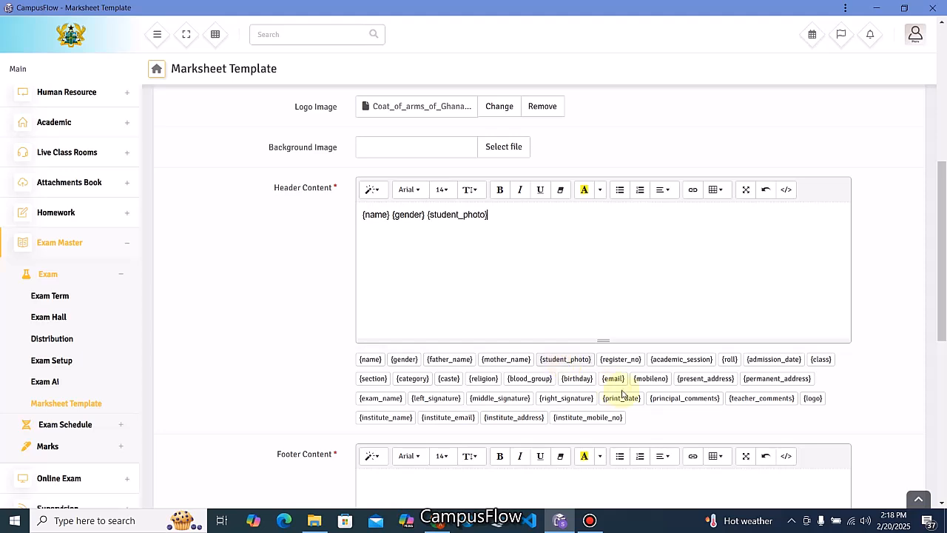
click(620, 360)
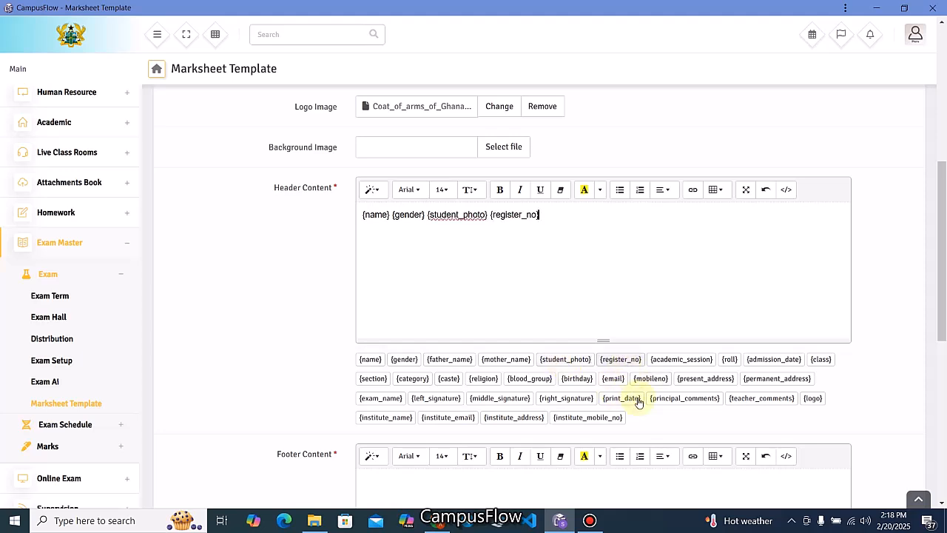
click(679, 360)
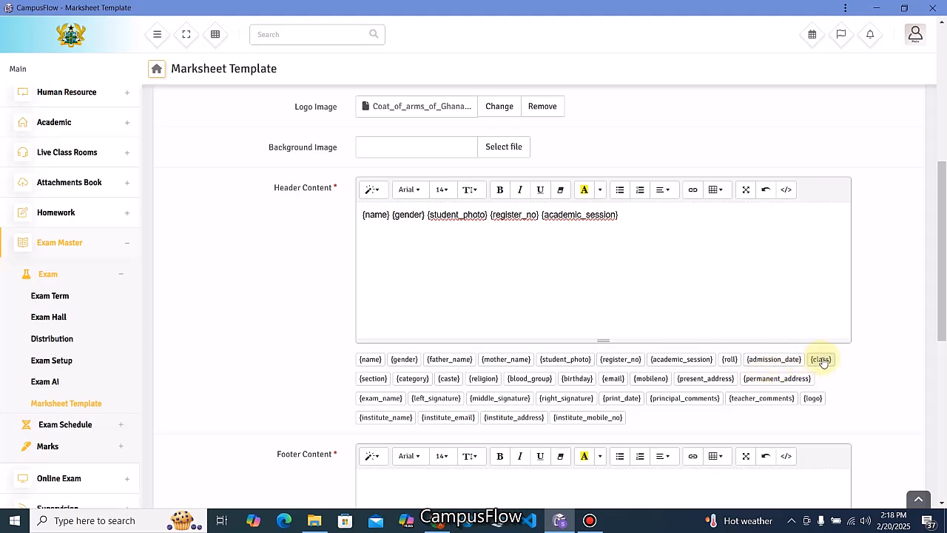
- Add the {class}, {section}, {category}, {exam_name} and {logo} placeholders to the template's header content
click(374, 379)
click(416, 379)
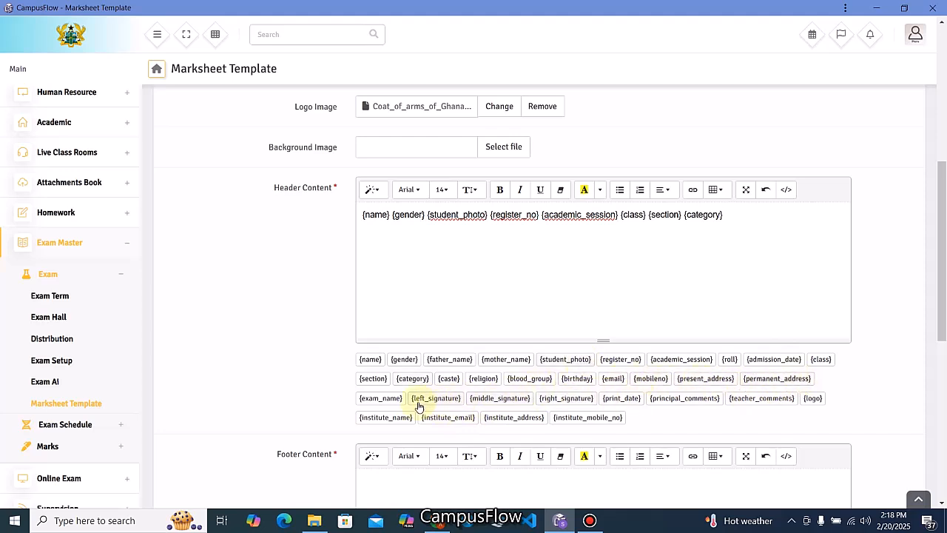
click(380, 399)
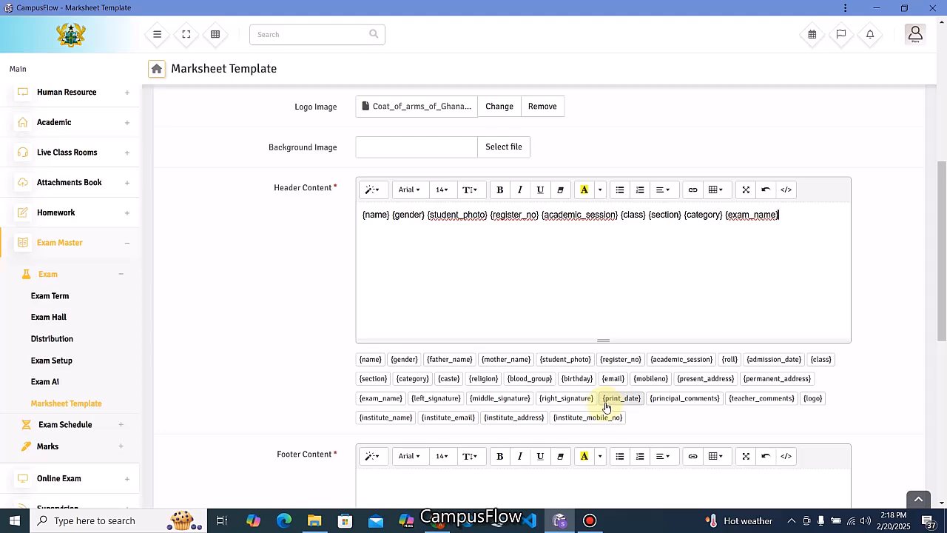
click(813, 399)
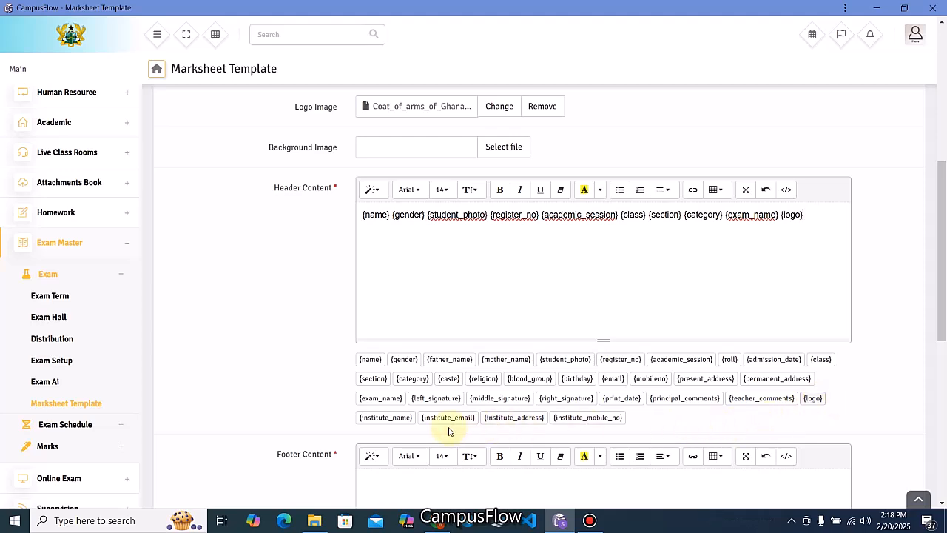
- Append the {institute_name}, {institute_email}, {institute_address} and {institute_mobile_no} placeholders to the header content
click(397, 421)
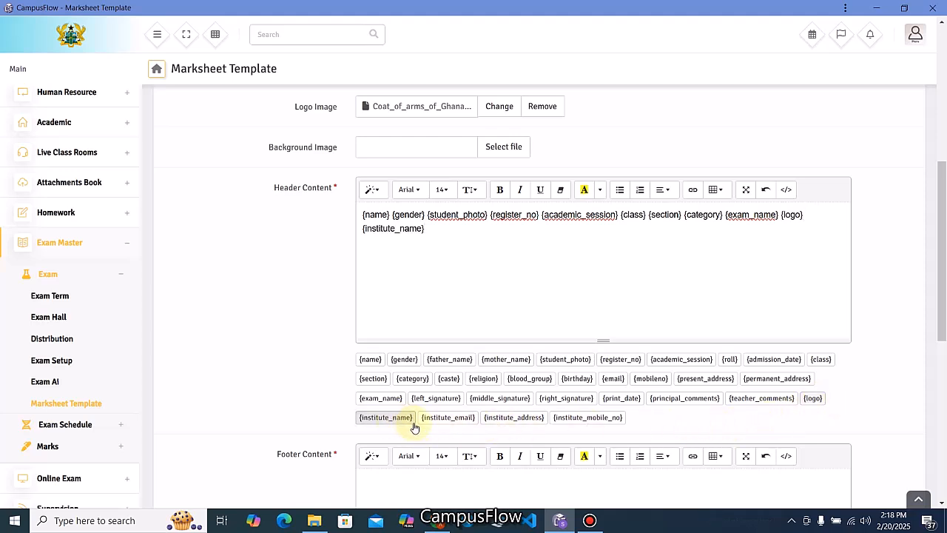
click(452, 419)
click(512, 418)
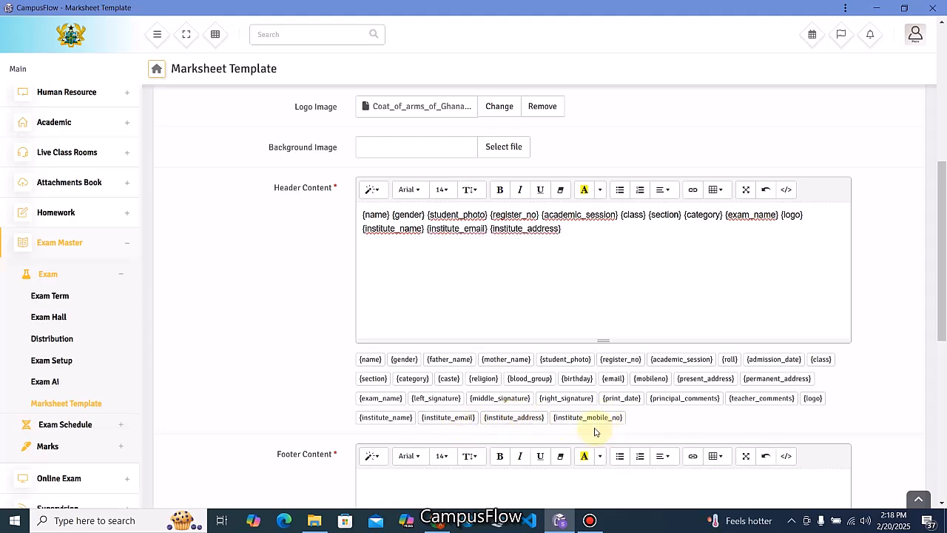
click(591, 419)
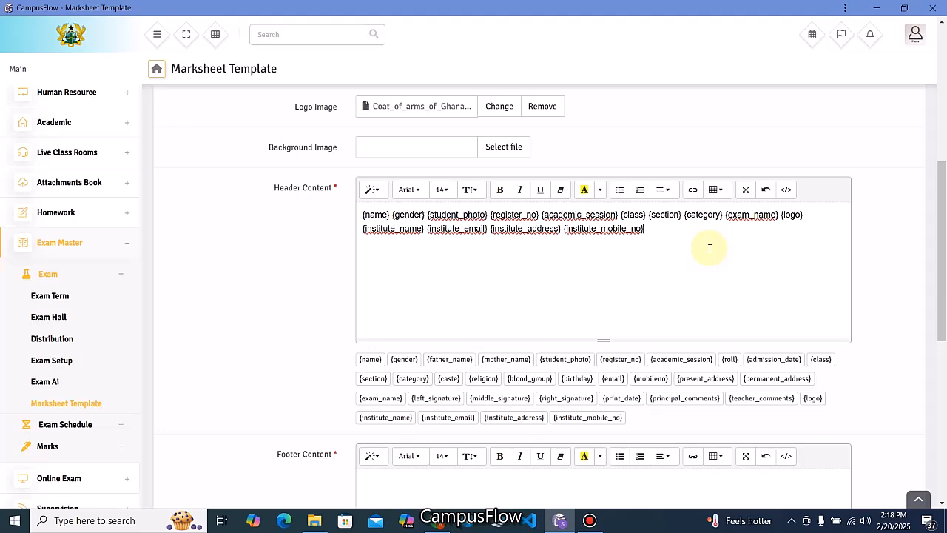
- Turn off the Result option for the marksheet template, keeping the other display options enabled
scroll(710, 248, down, 3)
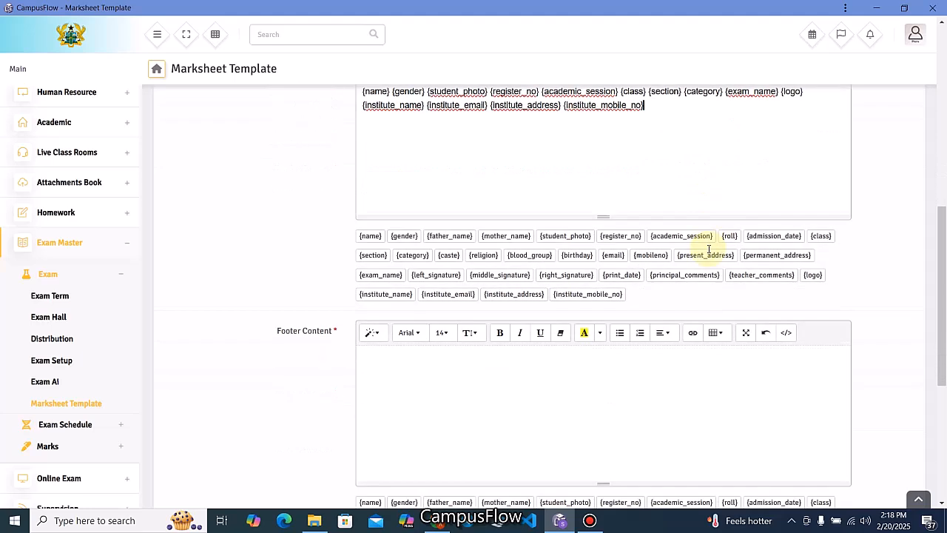
scroll(510, 340, down, 1)
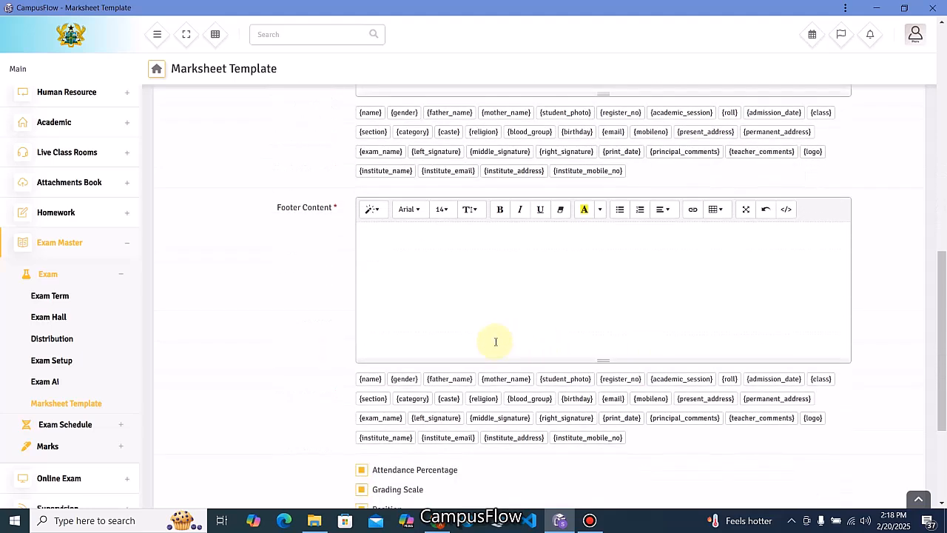
scroll(407, 279, down, 3)
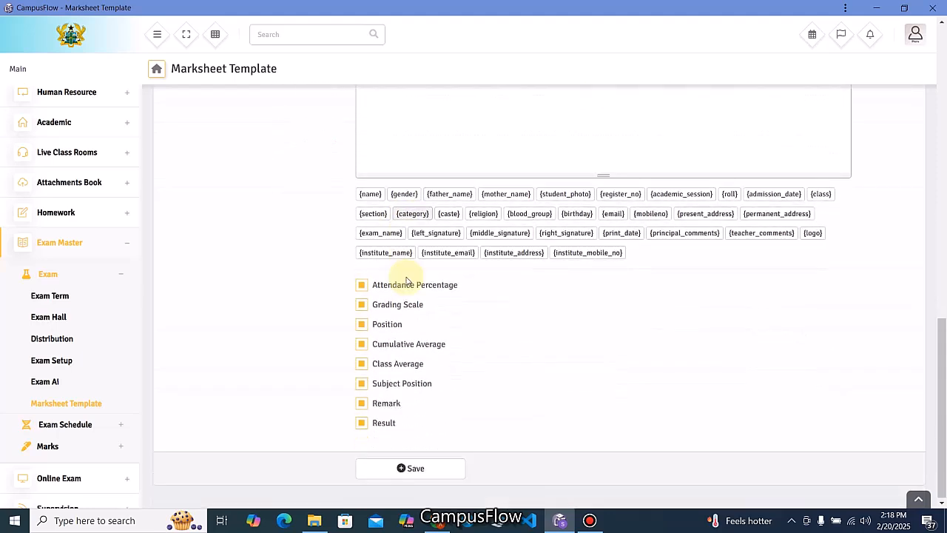
click(362, 423)
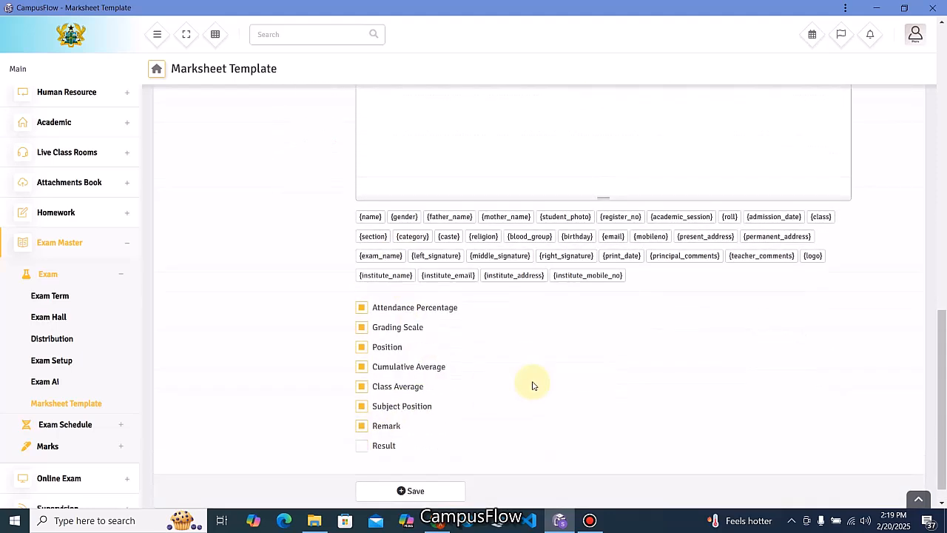
- Insert the {principal_comments}, {teacher_comments}, {print_date} and {class} placeholders into the template's footer content
scroll(532, 382, up, 2)
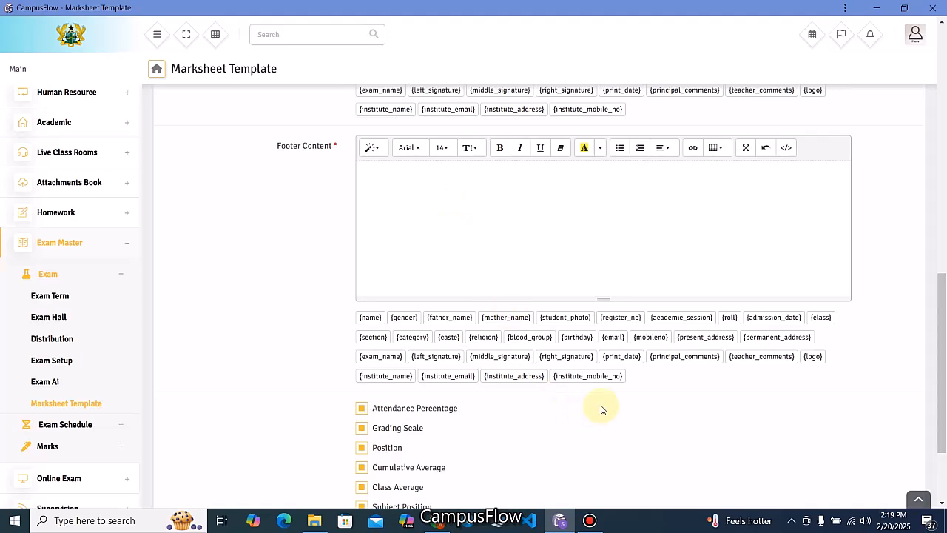
click(685, 358)
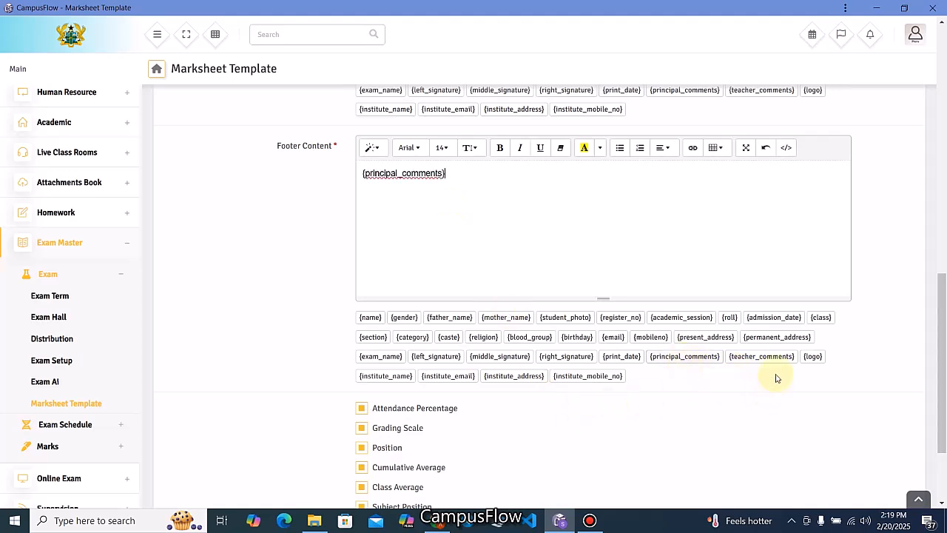
click(768, 358)
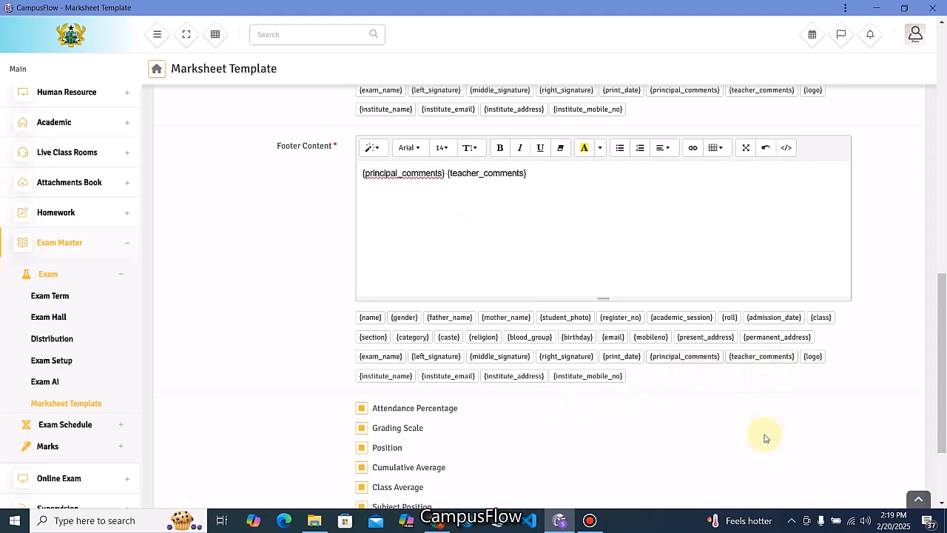
click(624, 358)
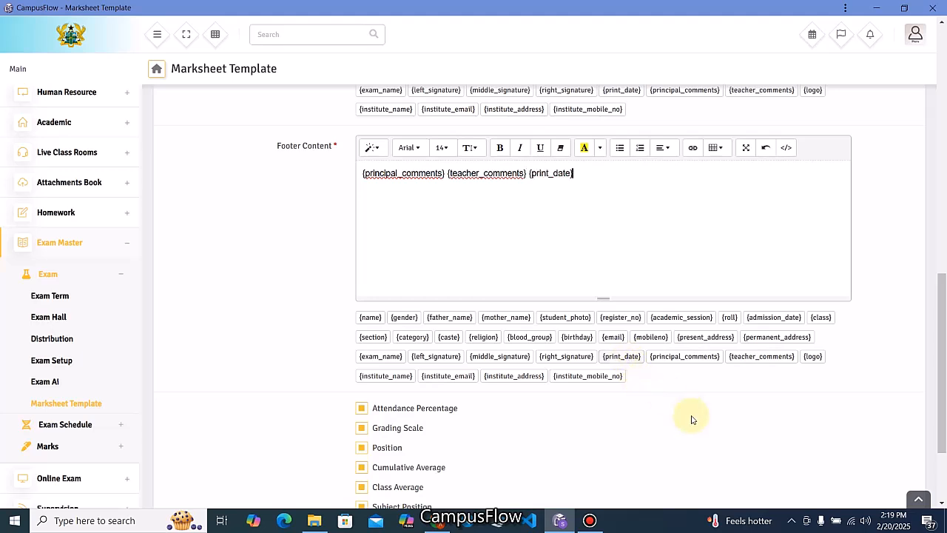
click(820, 318)
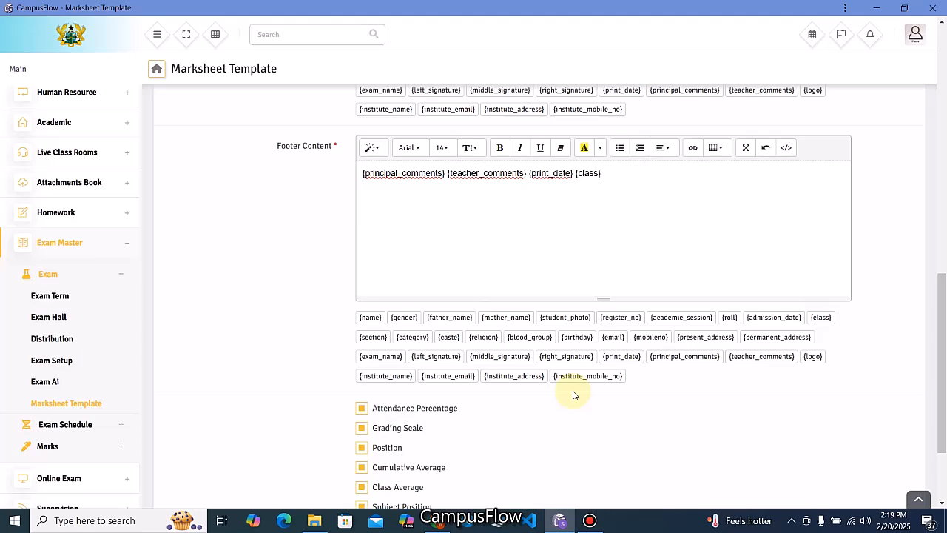
- Review the completed template settings from the name down to the footer and save the new marksheet template
scroll(573, 395, down, 3)
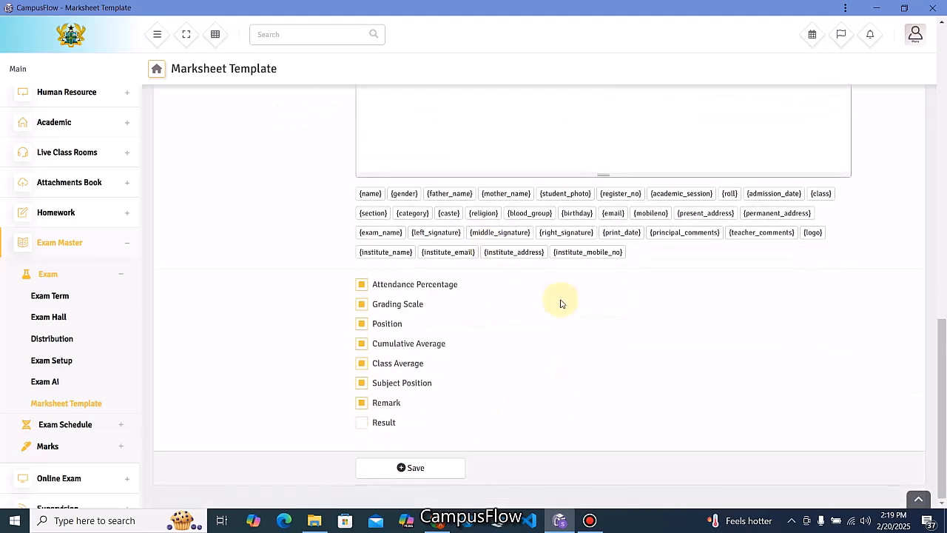
scroll(562, 303, up, 12)
scroll(561, 300, up, 7)
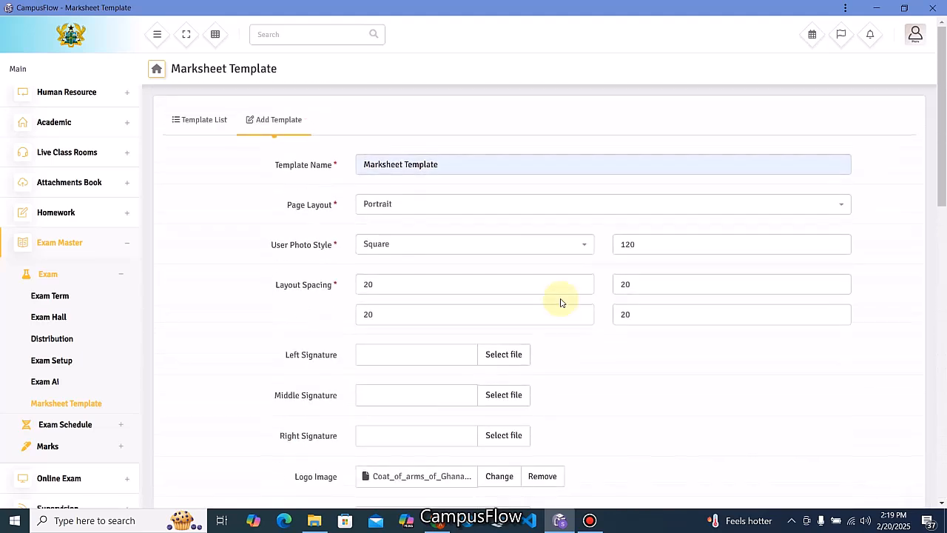
scroll(603, 244, down, 4)
scroll(603, 246, down, 15)
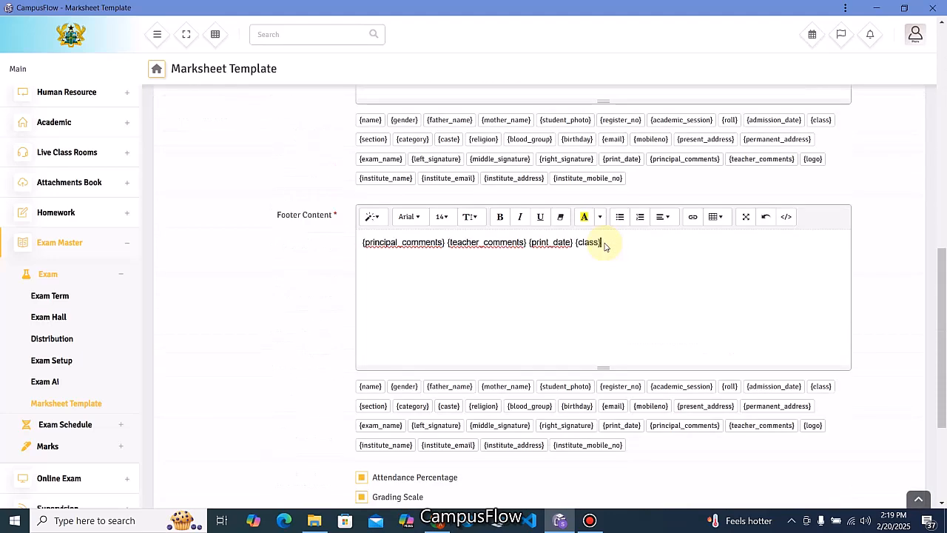
click(426, 468)
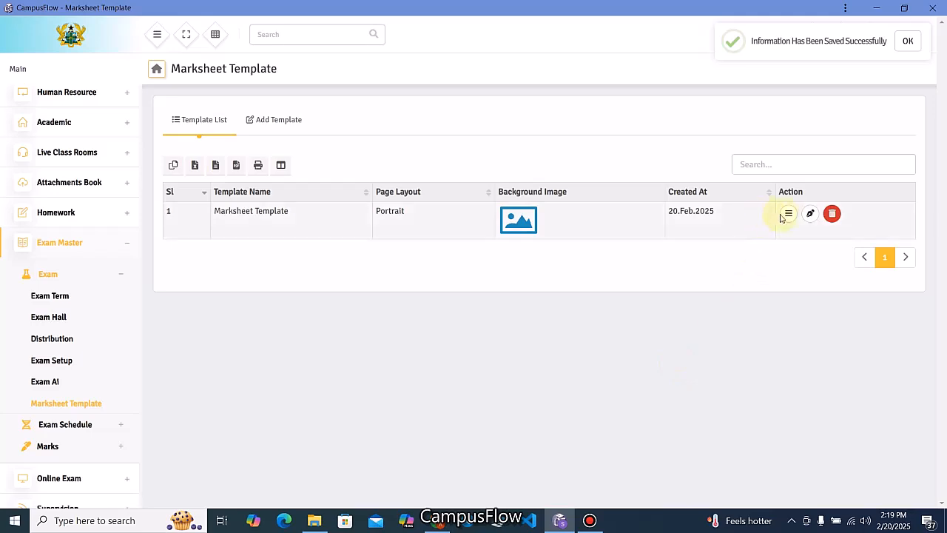
- Preview the saved Marksheet Template down to its footer and close the preview
click(789, 214)
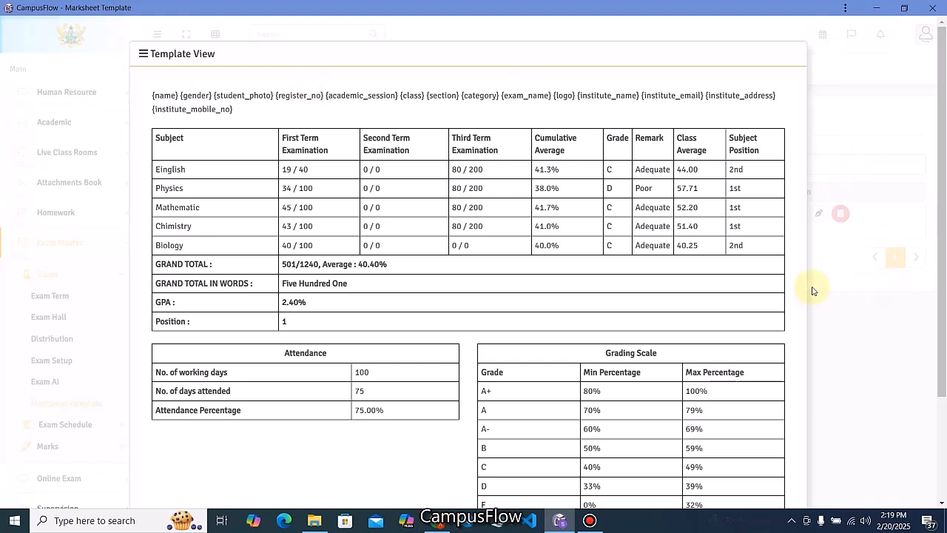
scroll(820, 392, down, 3)
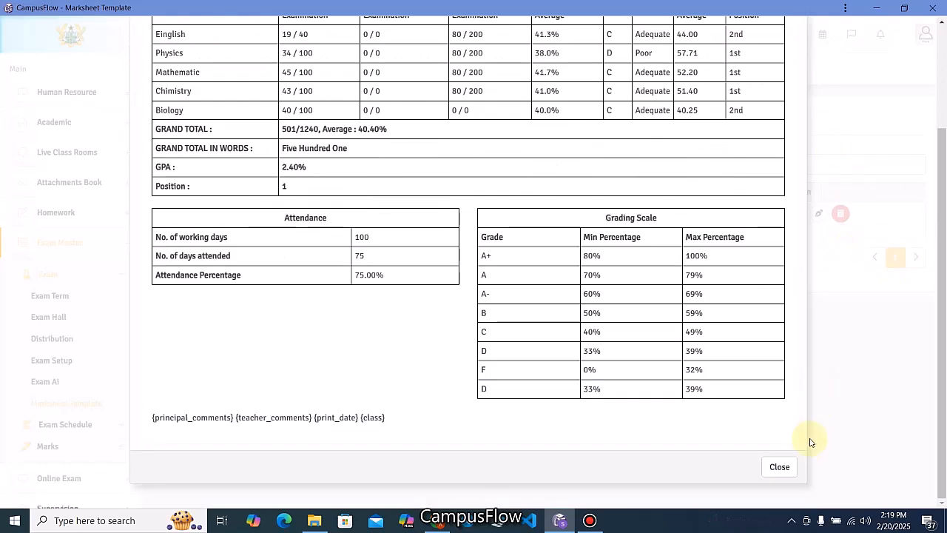
click(778, 464)
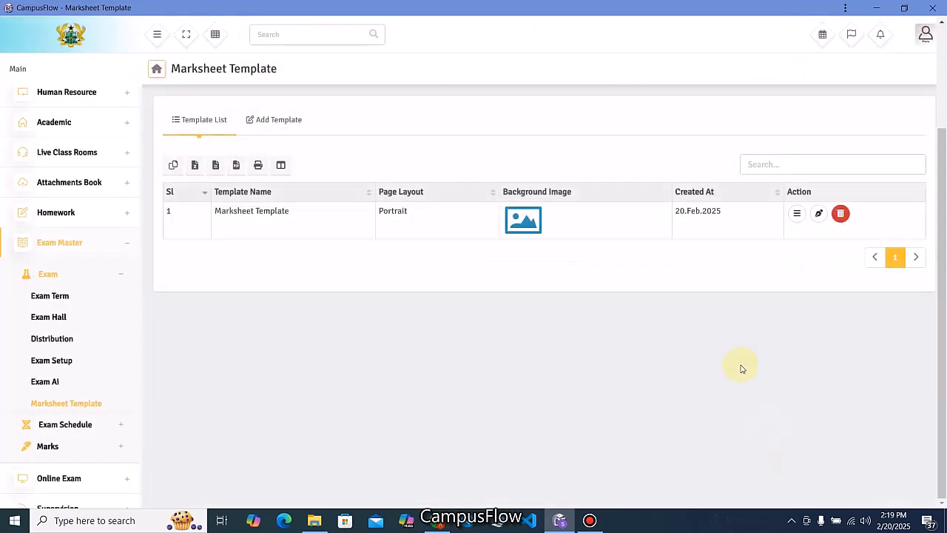
- Open the saved Marksheet Template for editing, review its settings and submit the update
click(810, 214)
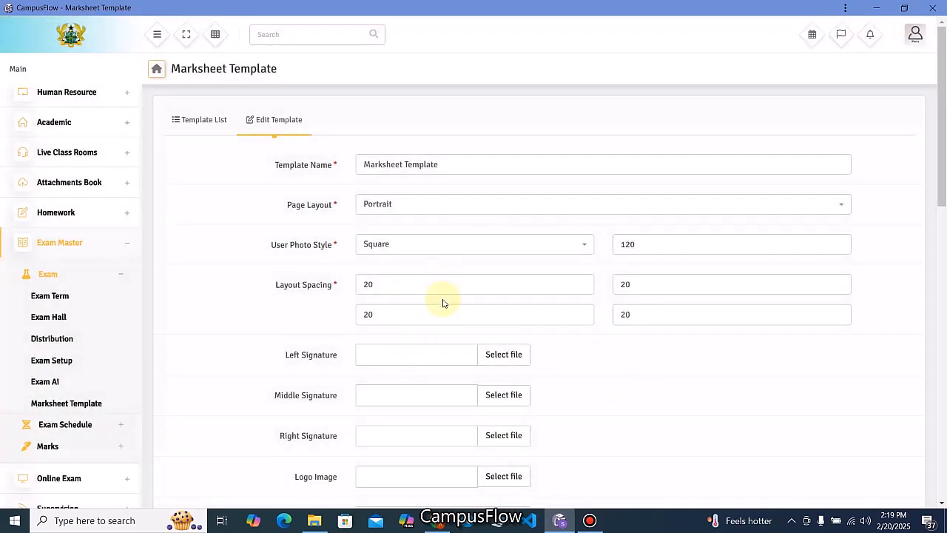
scroll(555, 360, down, 10)
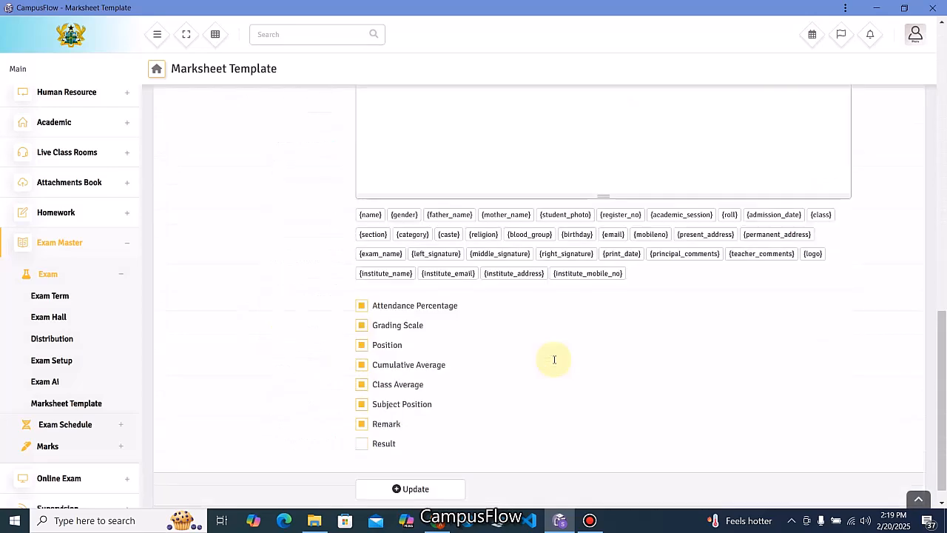
click(429, 474)
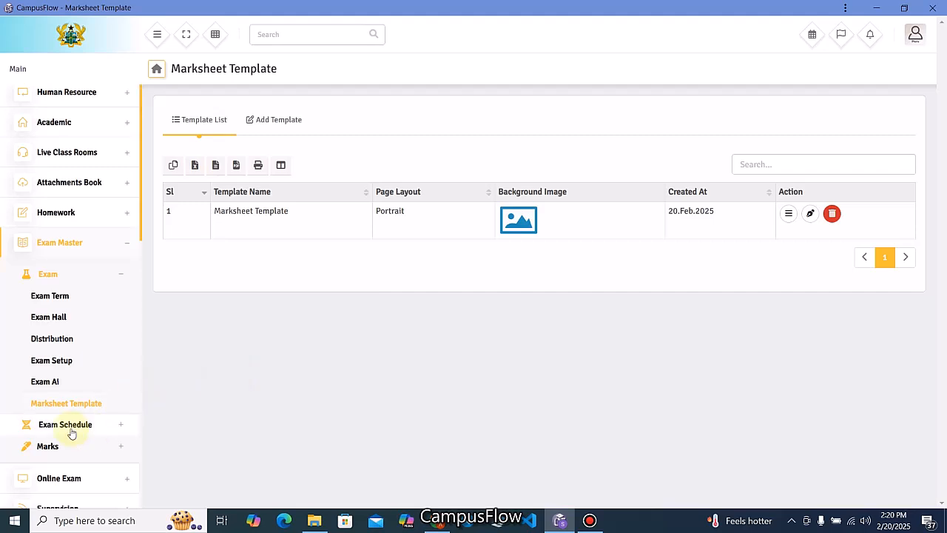
- Look up the existing exam schedules for CLASS 1, section CLASS 1 A
click(121, 427)
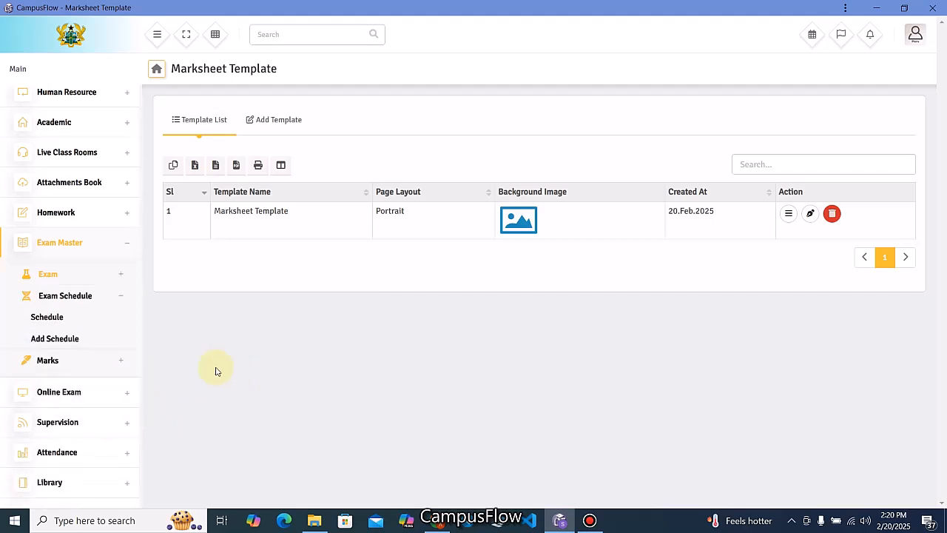
click(60, 318)
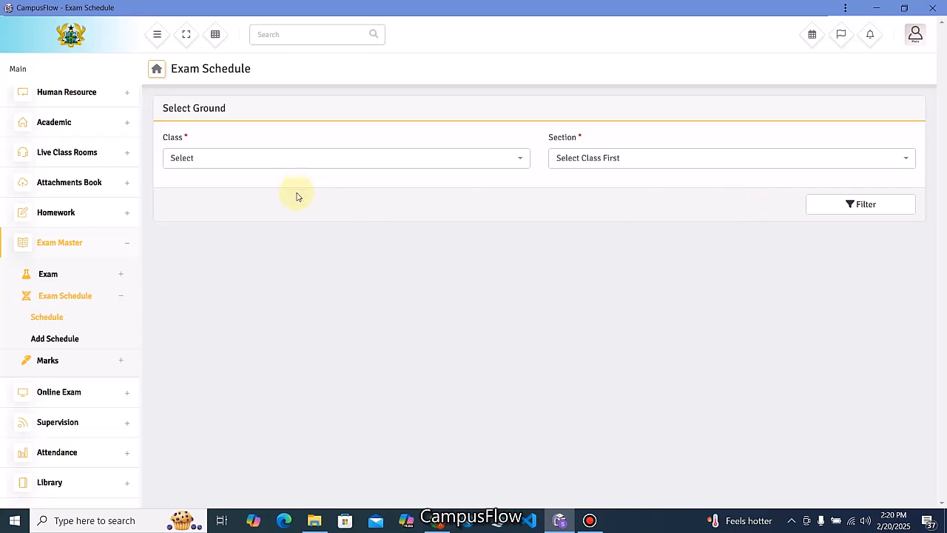
click(274, 163)
click(195, 199)
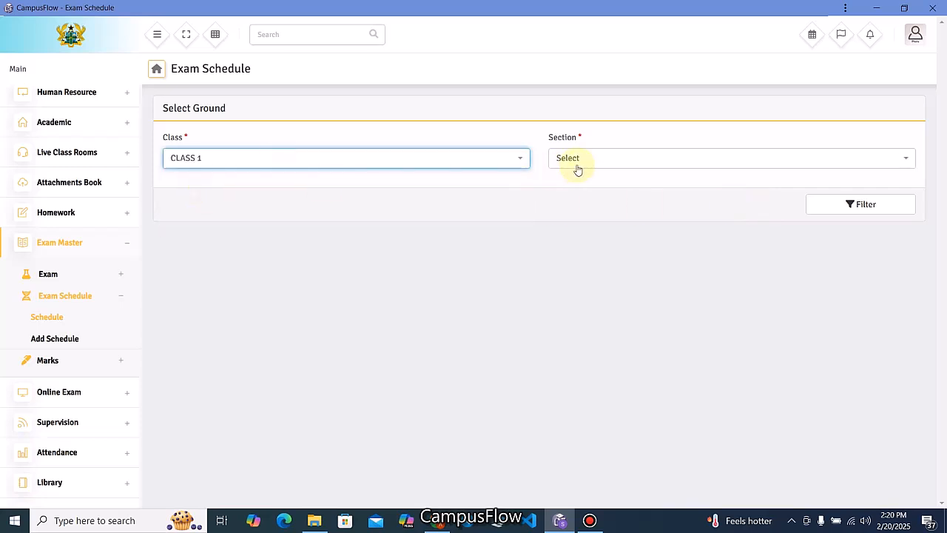
click(579, 164)
click(587, 199)
click(843, 203)
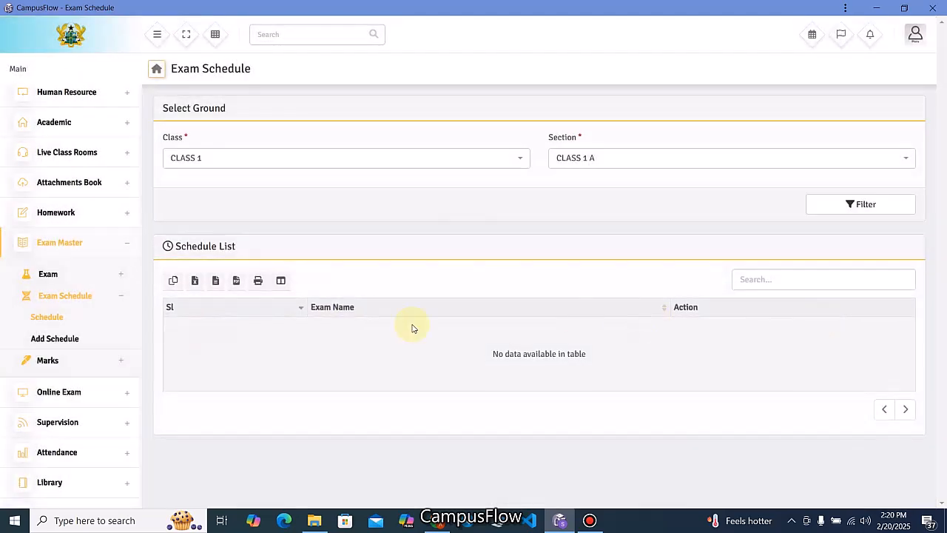
- Start a new exam schedule for End of Term Exams (Term 1) in CLASS 1, section CLASS 1 A, and load its subjects
click(60, 342)
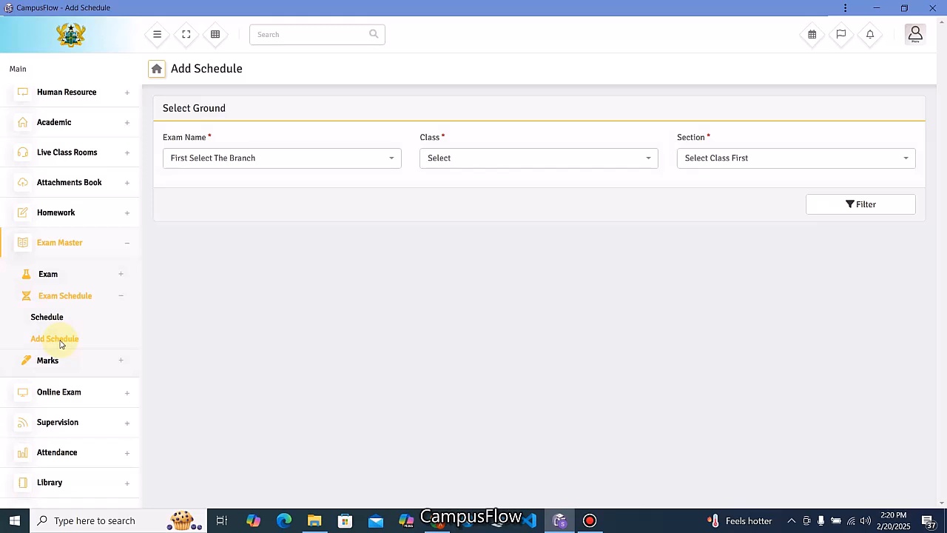
click(207, 162)
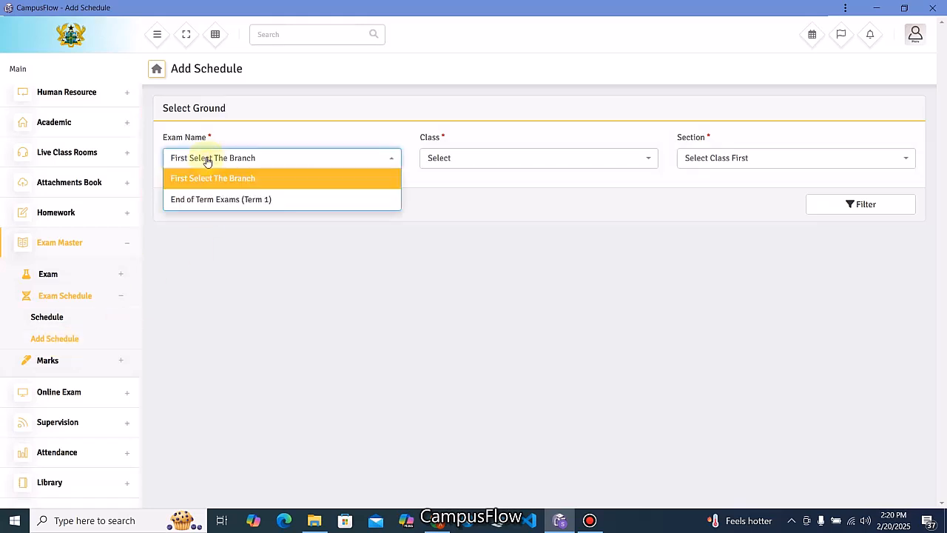
click(213, 202)
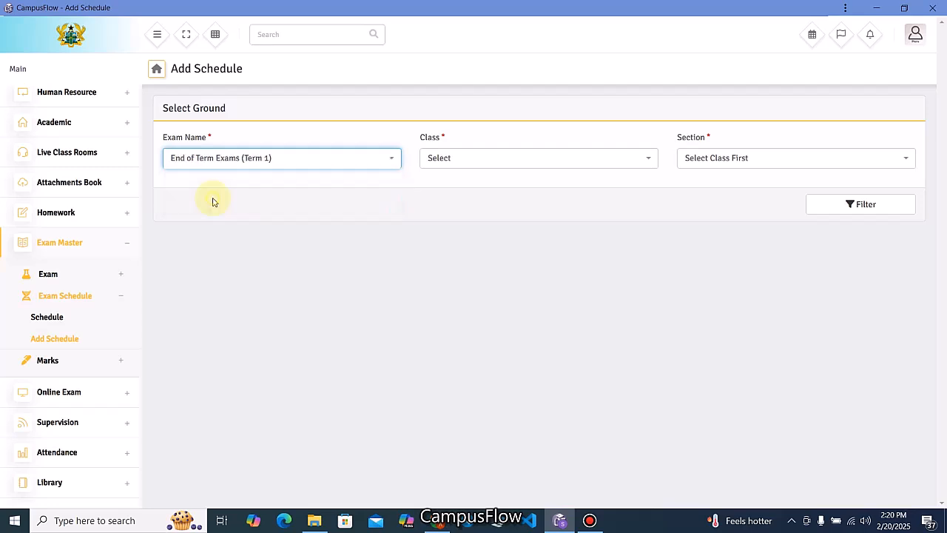
click(470, 159)
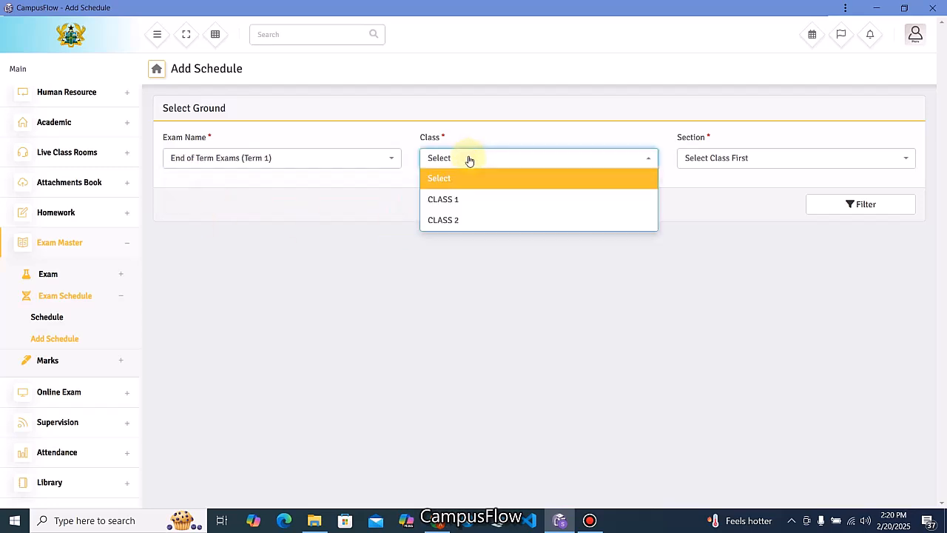
click(453, 204)
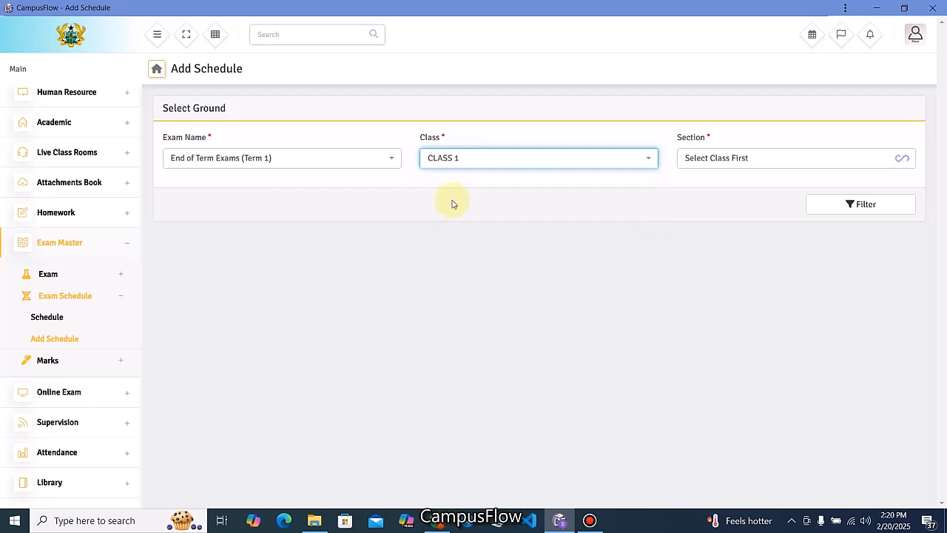
click(733, 161)
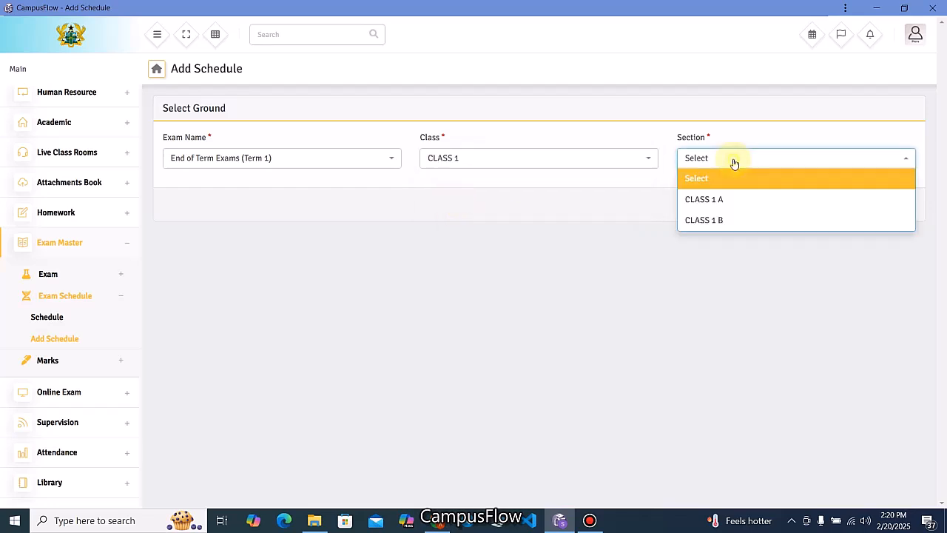
click(706, 200)
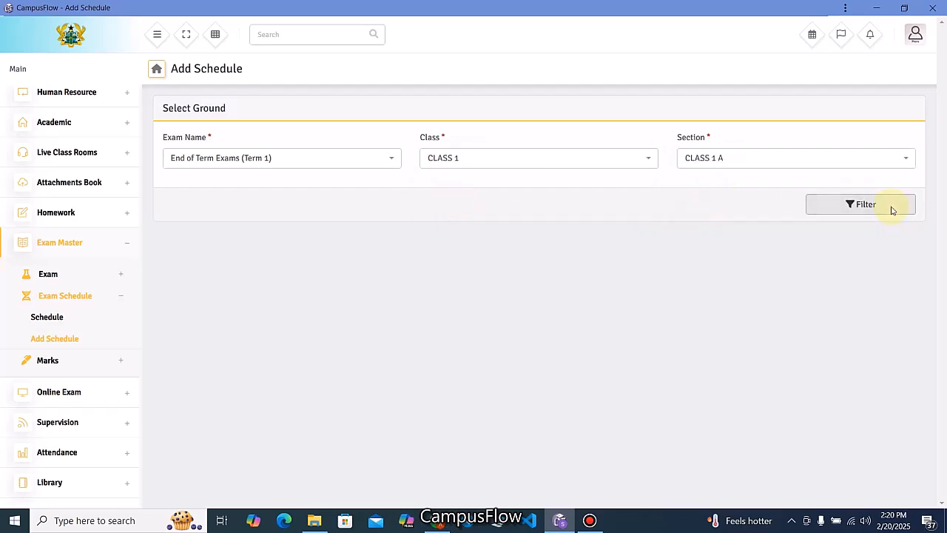
click(892, 211)
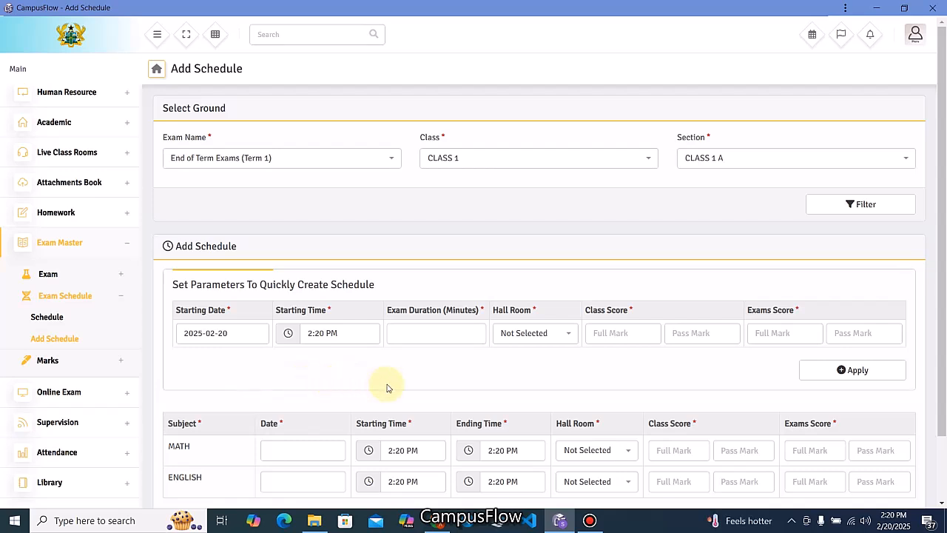
- Set the quick schedule parameters for CLASS 1 A to an exam duration of 100 minutes in hall room 1
scroll(386, 387, down, 1)
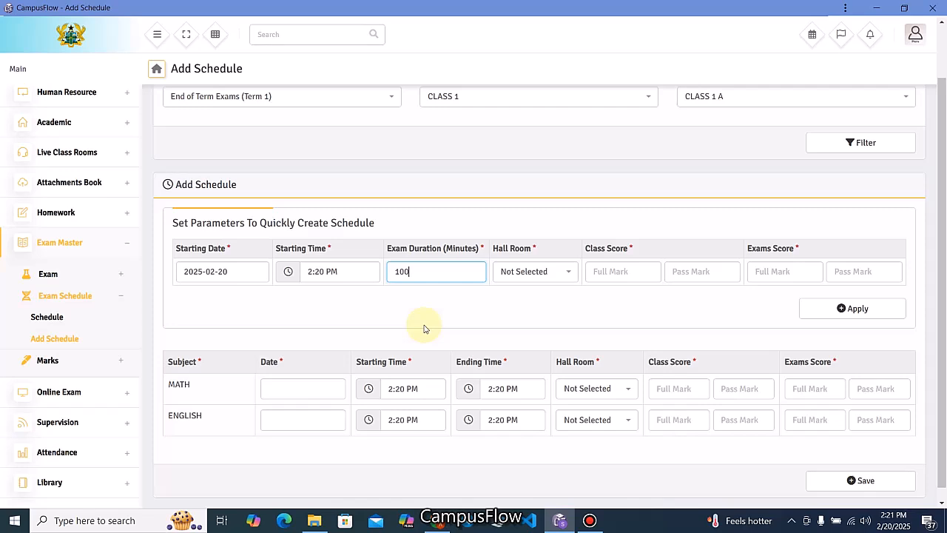
click(571, 272)
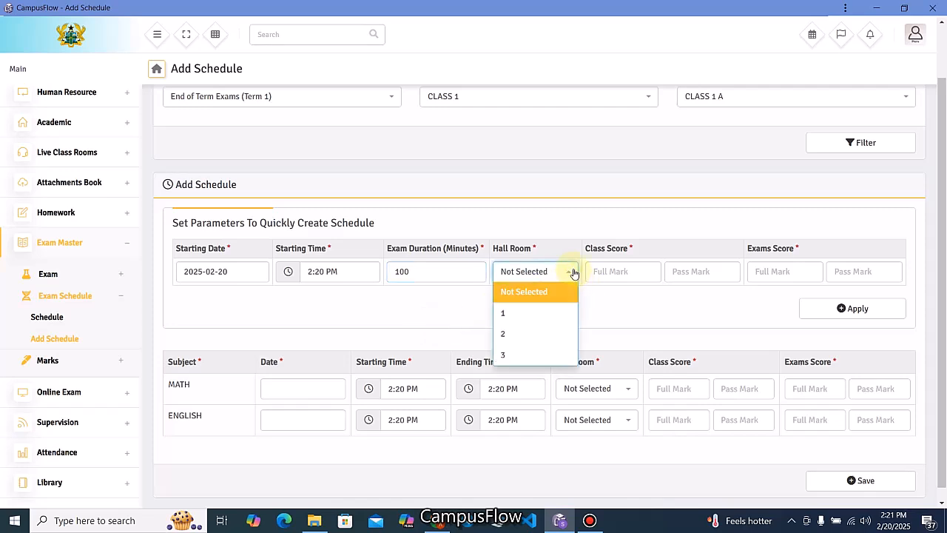
click(518, 314)
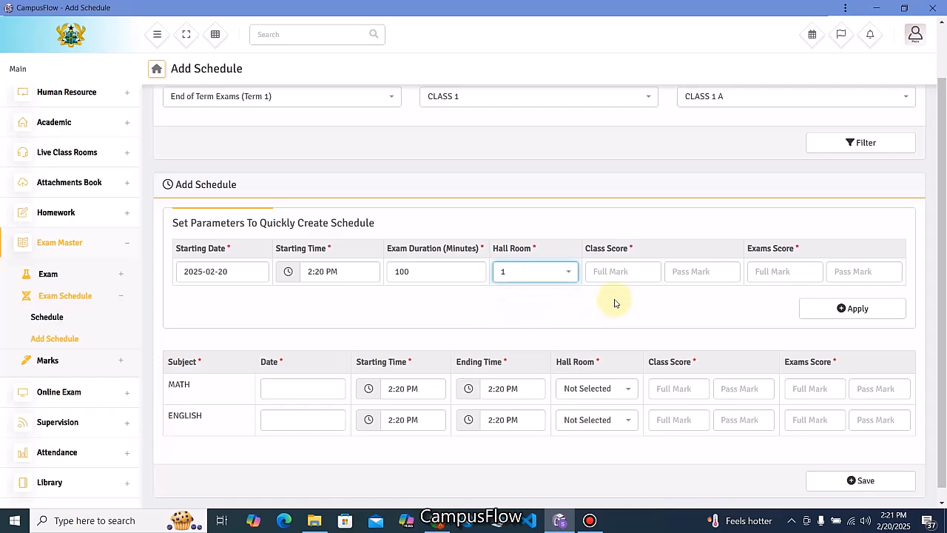
- Set full mark 50 and pass mark 30 for both the class score and the exams score, and apply the parameters to all subjects
click(626, 270)
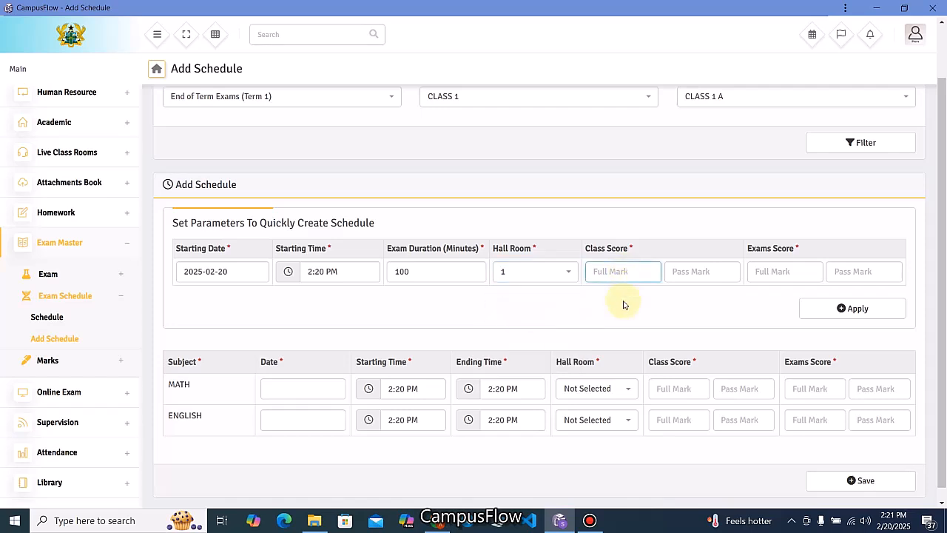
text(50)
click(693, 273)
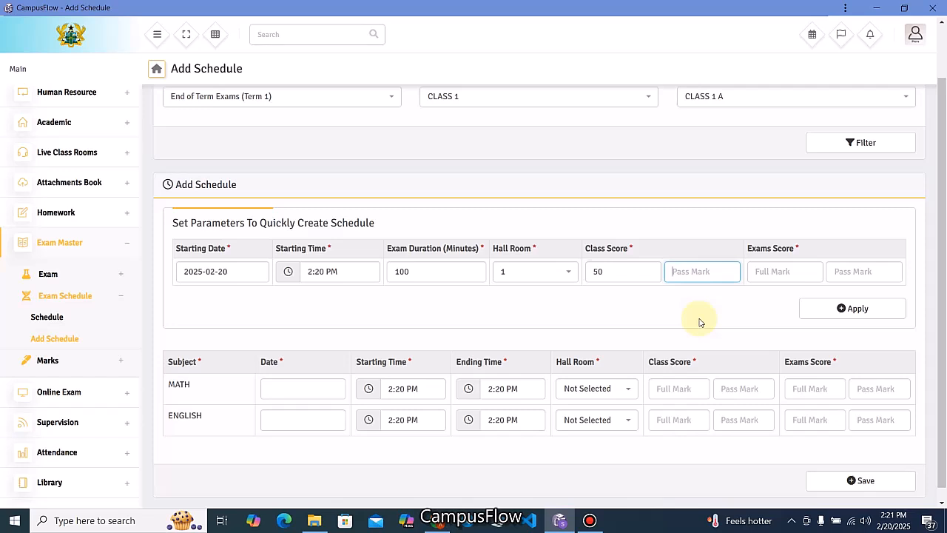
text(30)
click(765, 278)
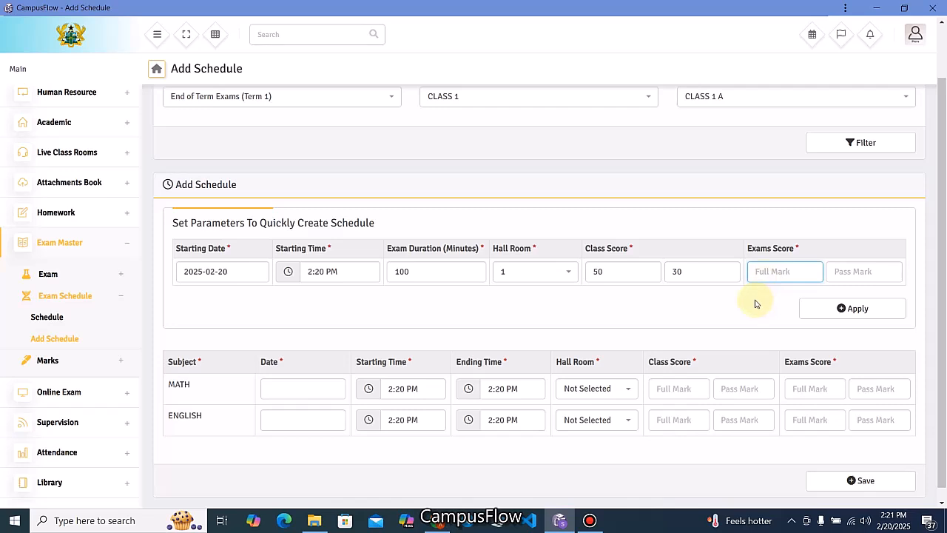
text(50)
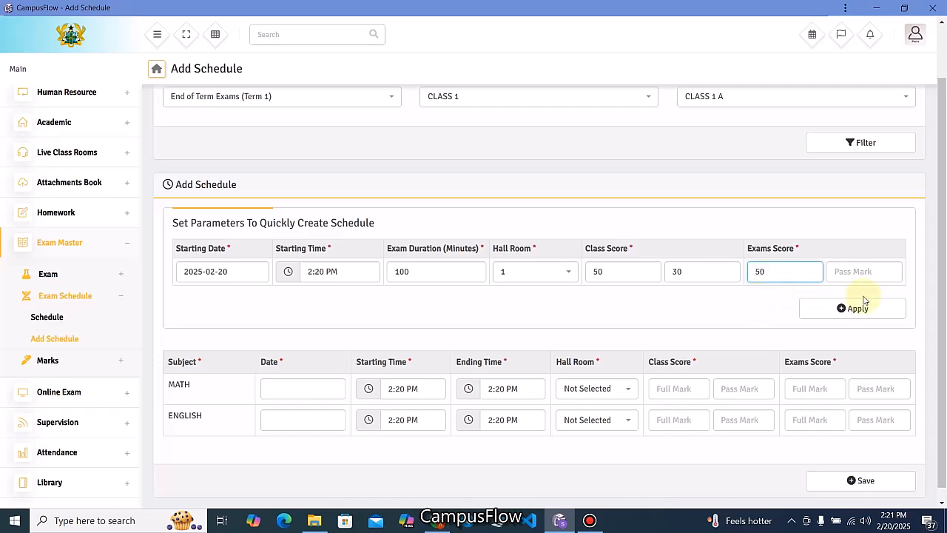
click(859, 272)
text(30)
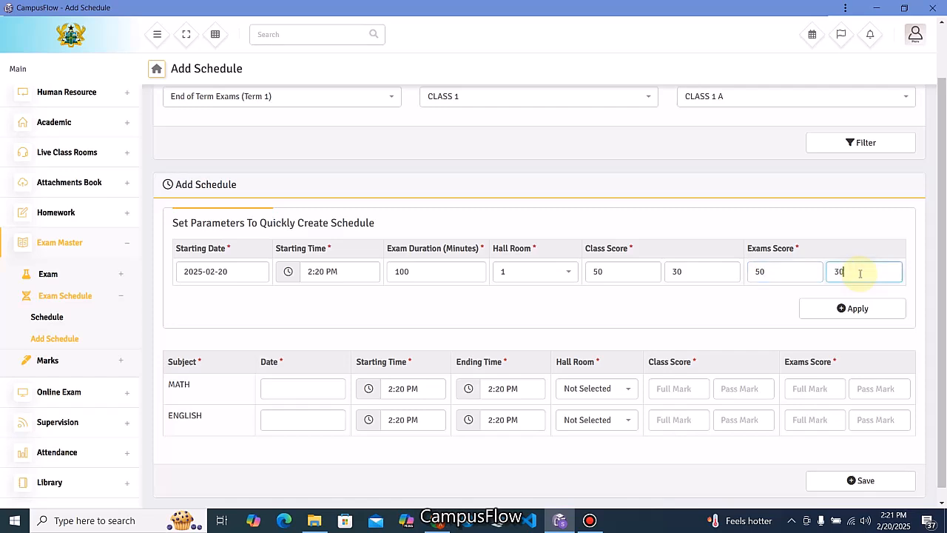
click(849, 309)
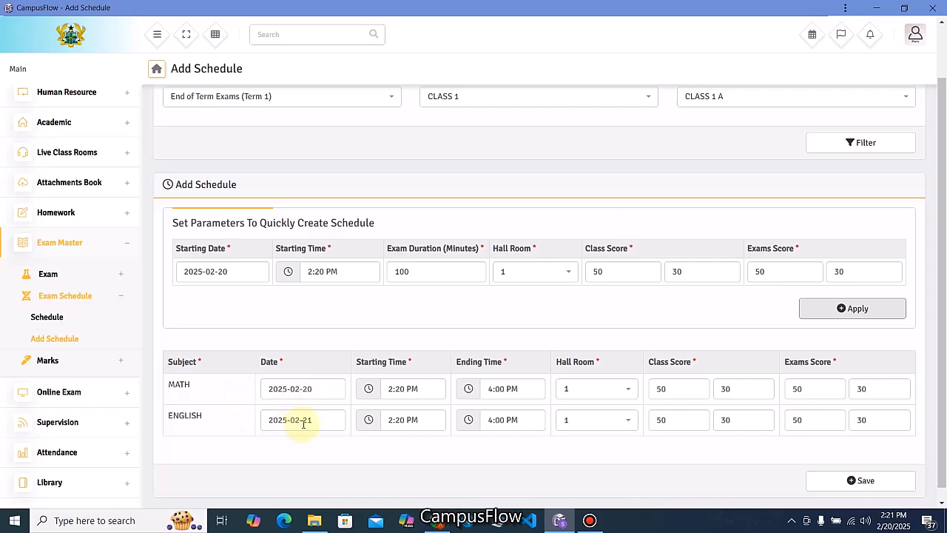
- Check the date picker of the MATH exam without changing the date and save the CLASS 1 A exam schedule
click(317, 388)
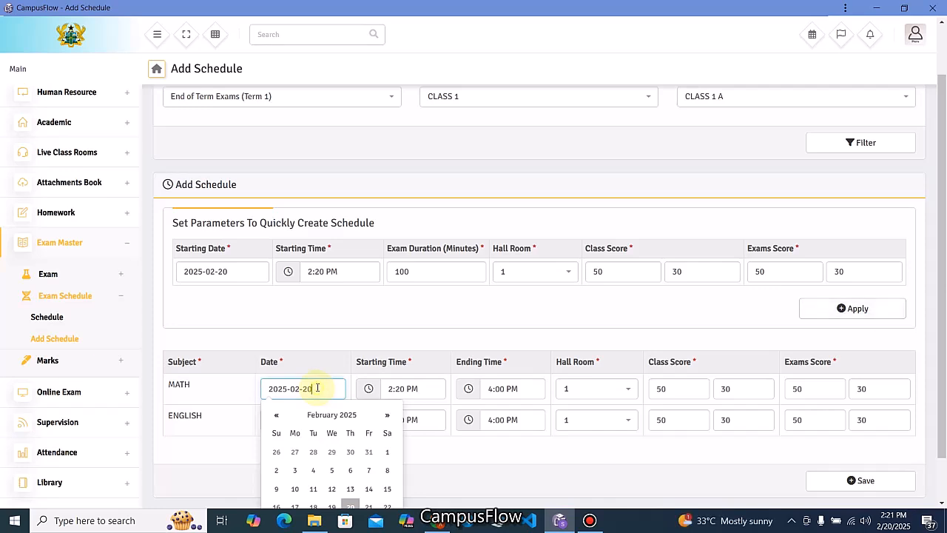
click(661, 480)
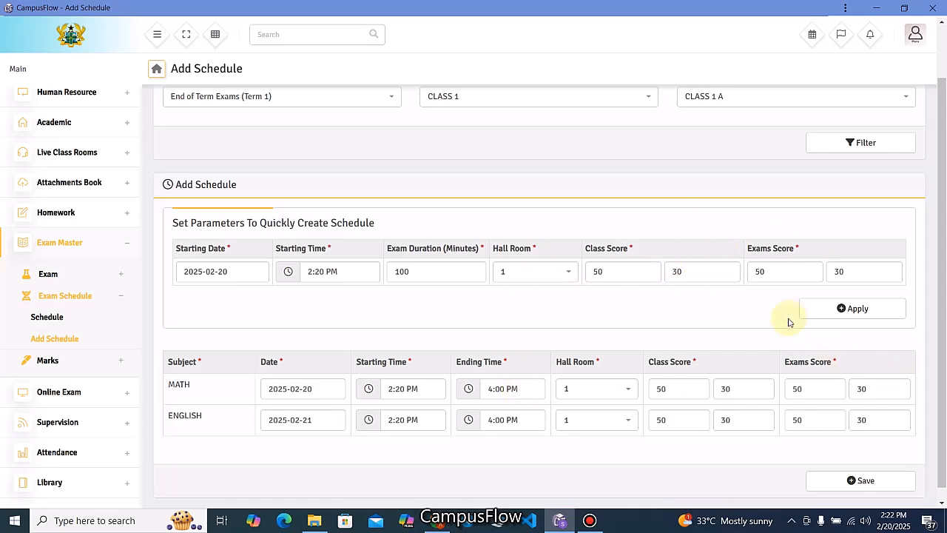
click(858, 483)
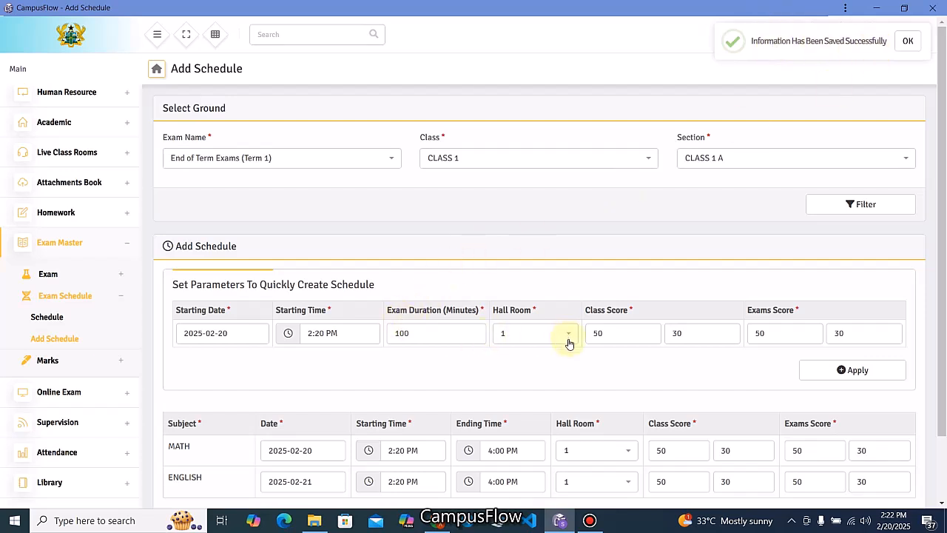
- Start another exam schedule for End of Term Exams (Term 1) in CLASS 2, section CLASS 2 A, and load its subjects
scroll(104, 304, down, 1)
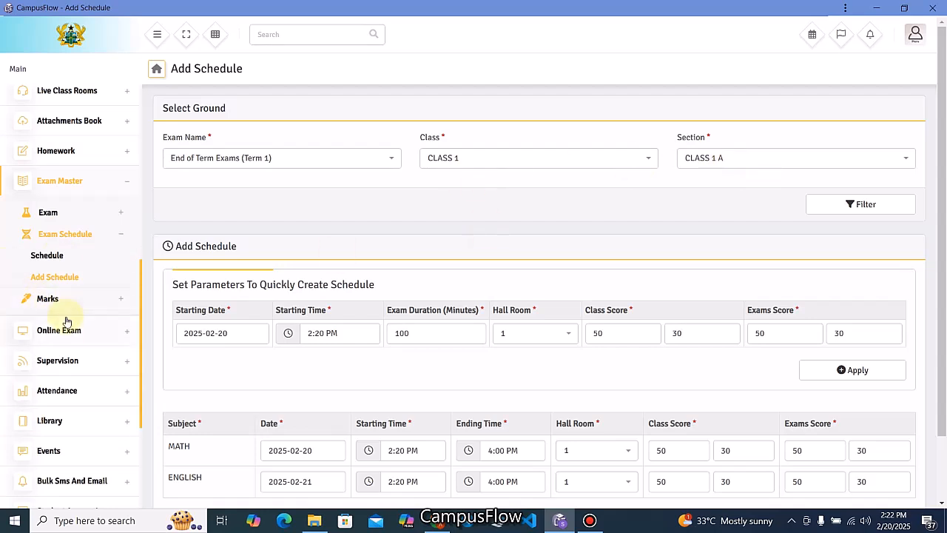
click(63, 260)
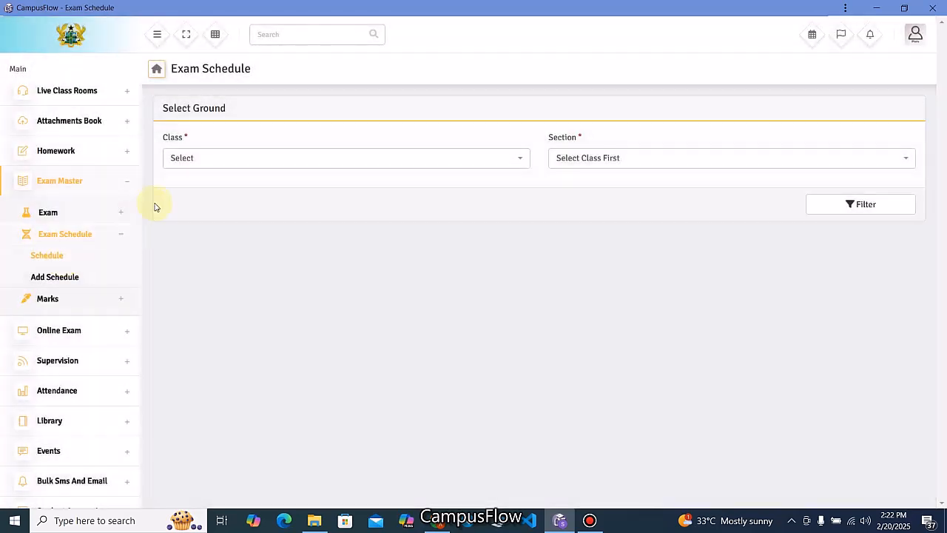
click(65, 281)
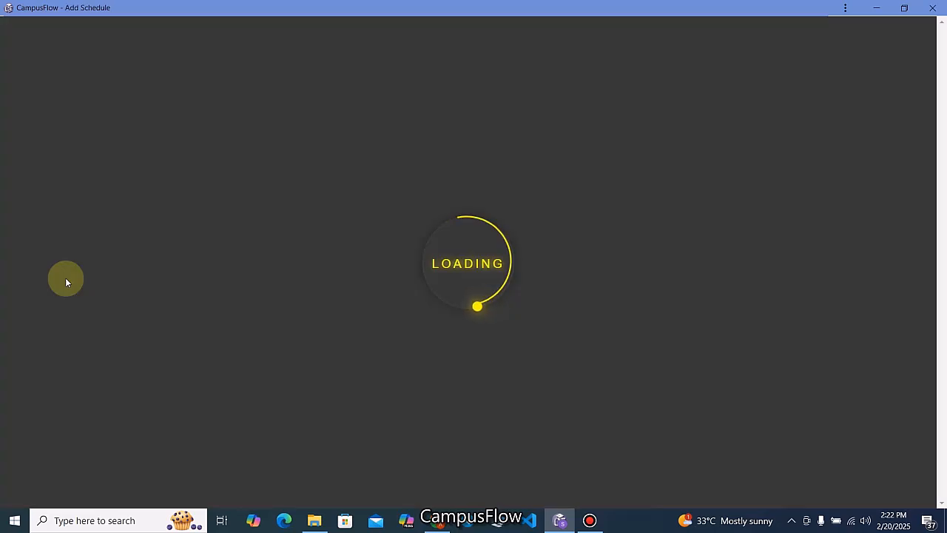
click(256, 163)
click(236, 201)
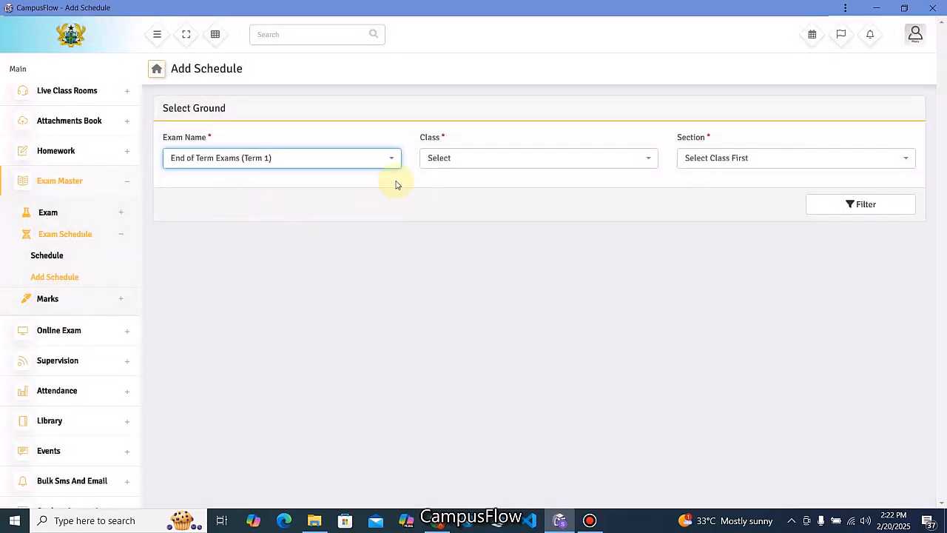
click(446, 164)
click(444, 222)
click(748, 168)
click(715, 220)
click(736, 161)
click(714, 199)
click(862, 211)
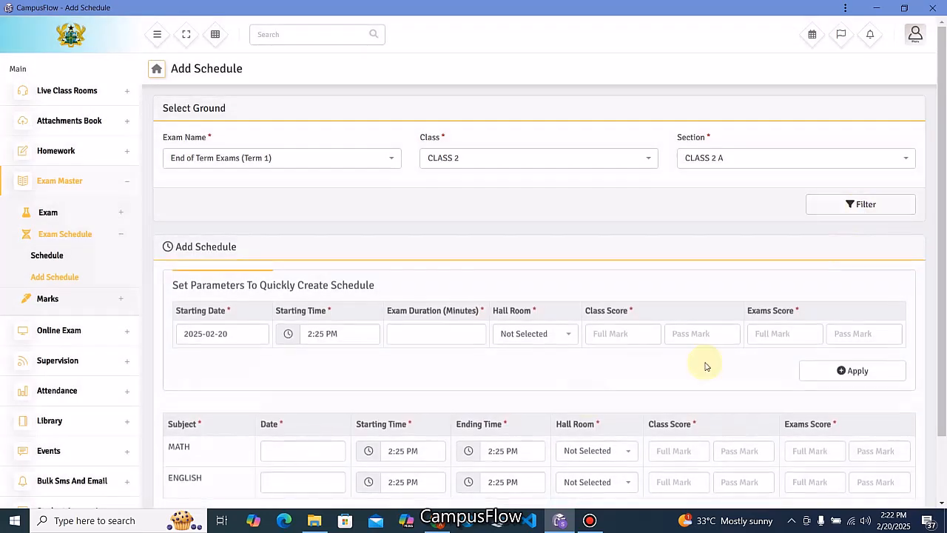
- Set the quick schedule parameters for CLASS 2 A to an exam duration of 45 minutes in hall room 2
click(430, 333)
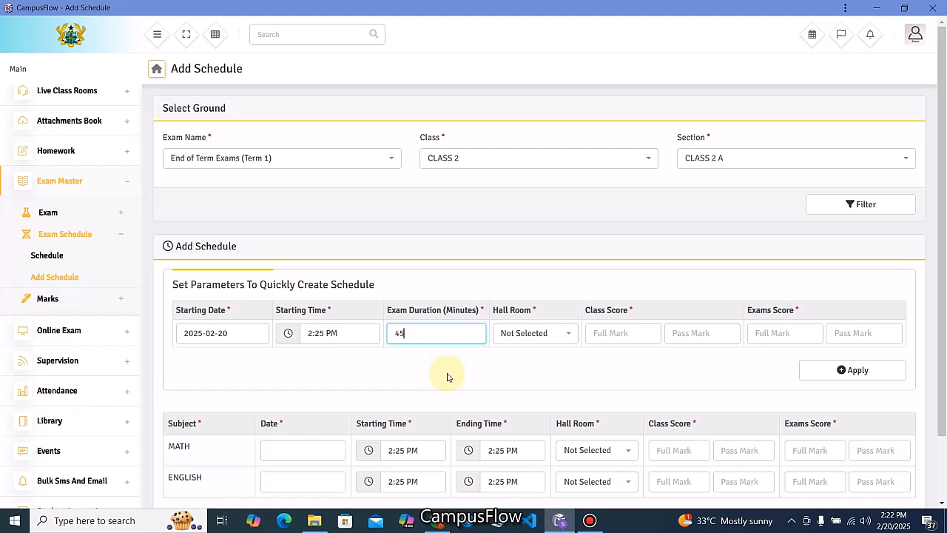
click(566, 337)
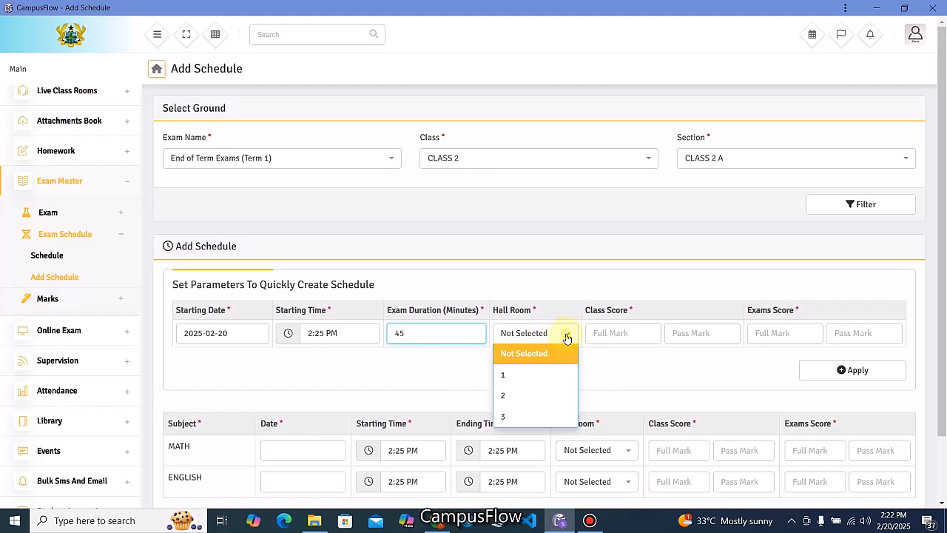
click(514, 396)
- Give the CLASS 2 A class score and exams score a full mark of 50 and a pass mark of 30, and apply them to all subjects
click(618, 333)
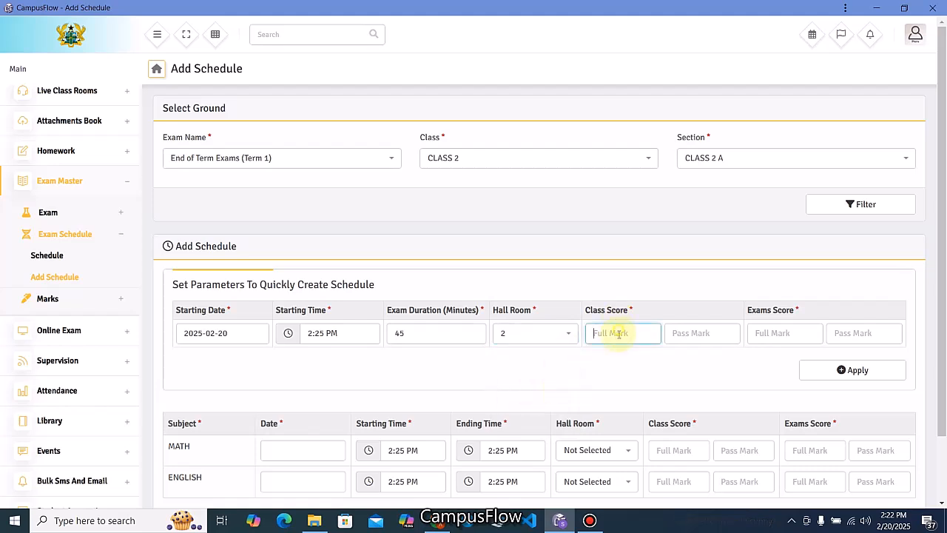
text(50)
click(690, 334)
text(30)
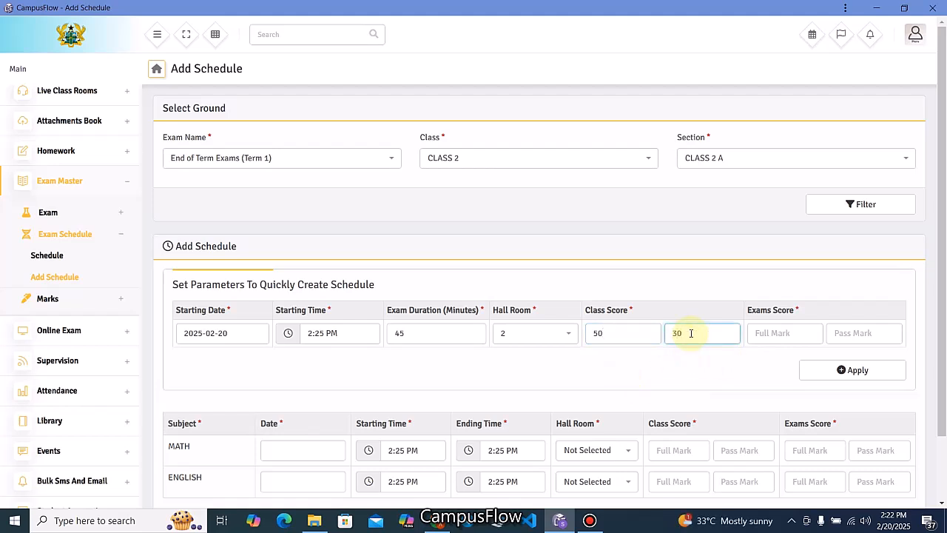
click(769, 331)
text(50)
click(873, 331)
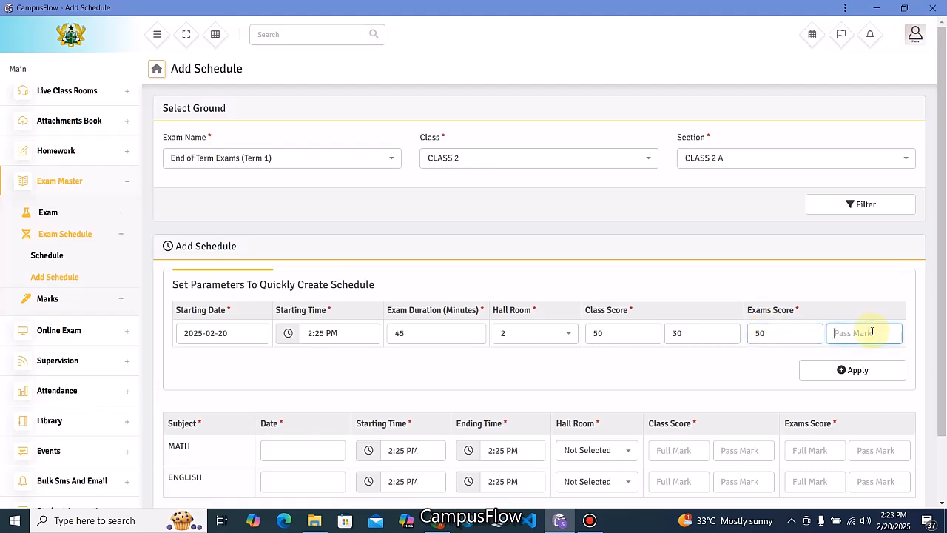
text(30)
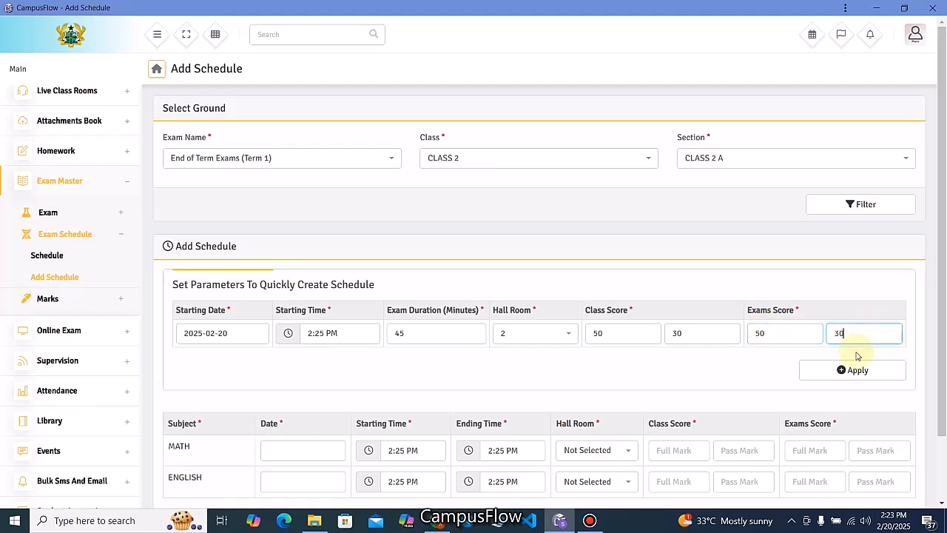
click(827, 379)
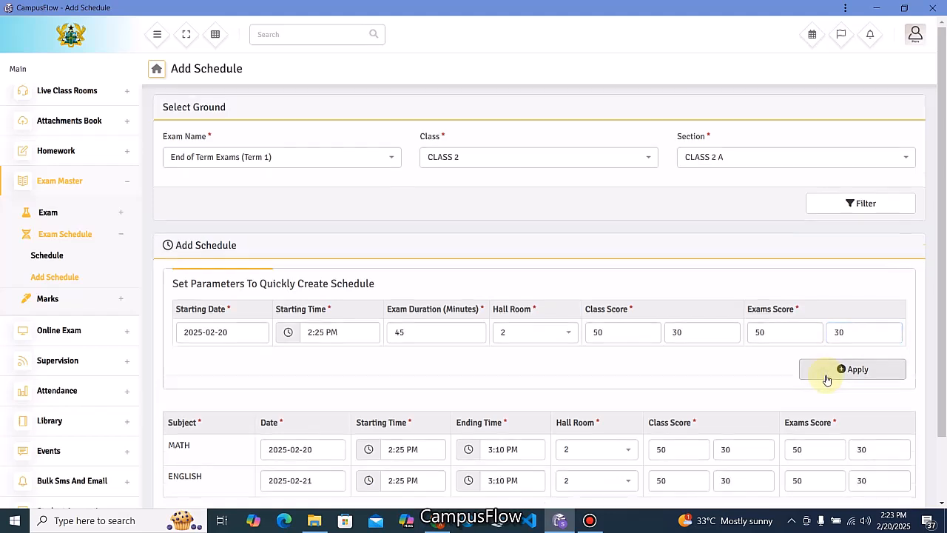
- Review the MATH and ENGLISH rows of the CLASS 2 A exam schedule and save it
scroll(827, 380, down, 1)
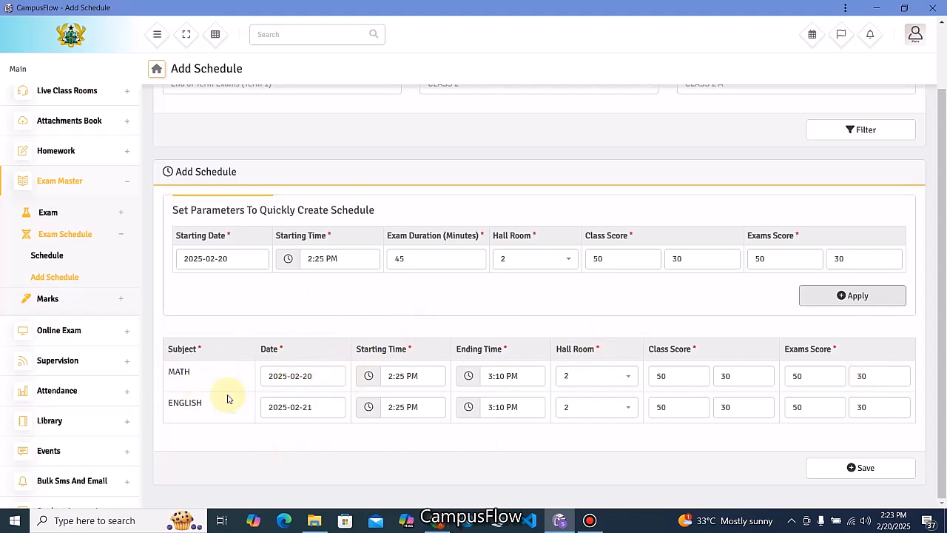
click(332, 378)
click(246, 439)
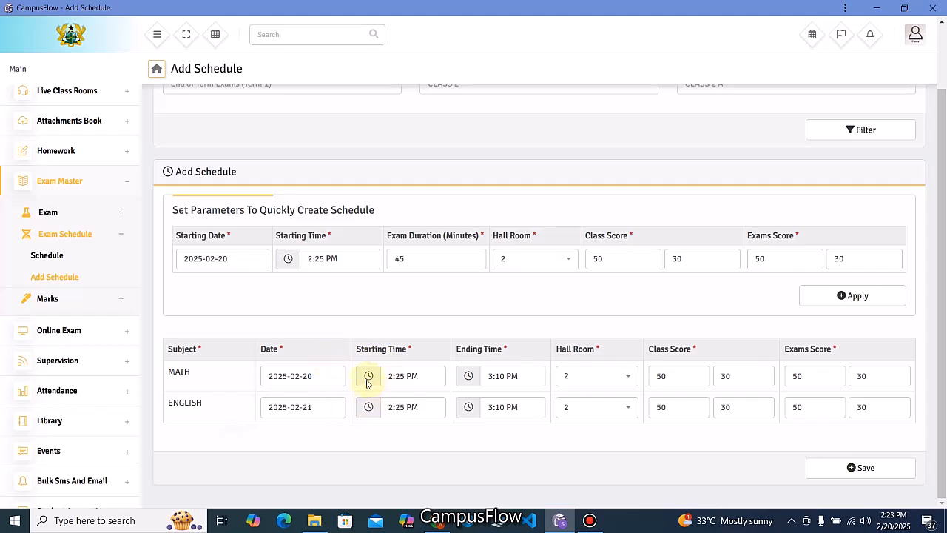
click(839, 473)
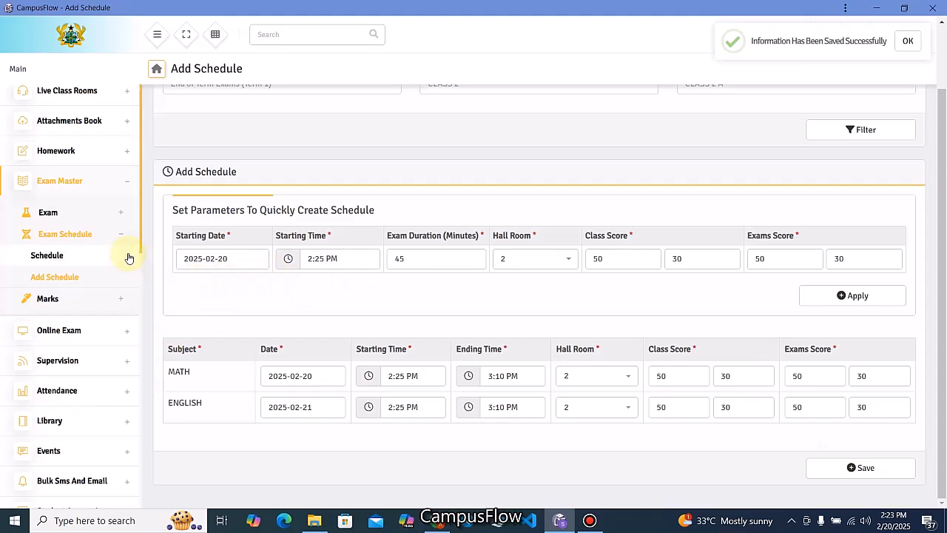
scroll(497, 307, up, 1)
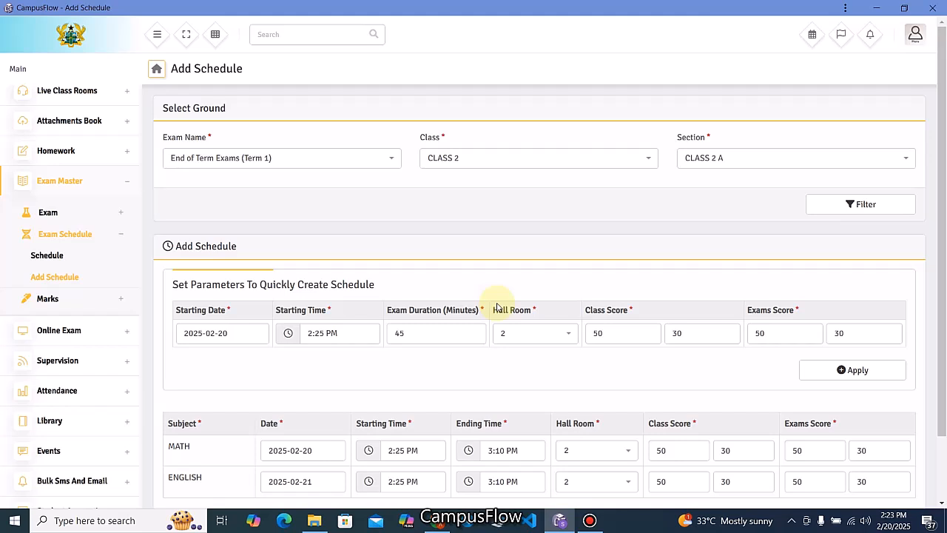
scroll(497, 307, down, 1)
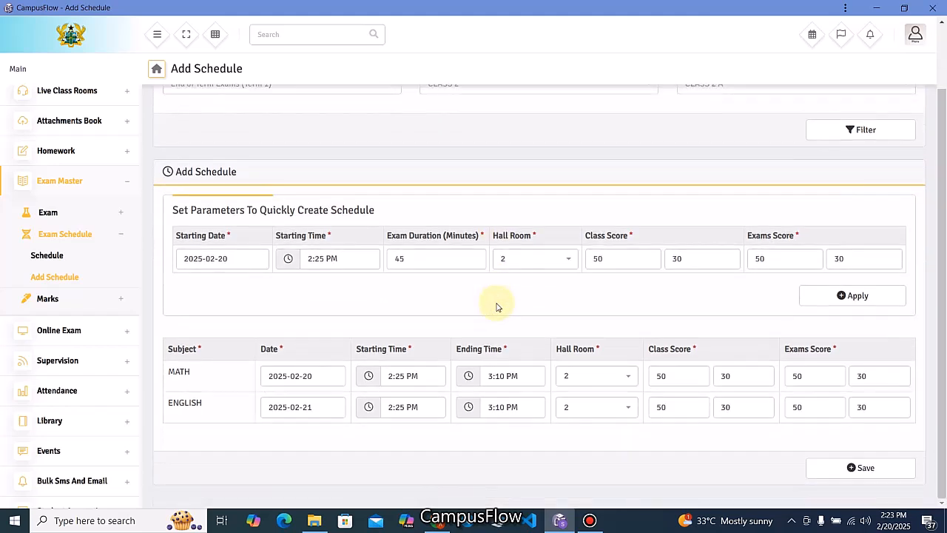
scroll(497, 307, up, 1)
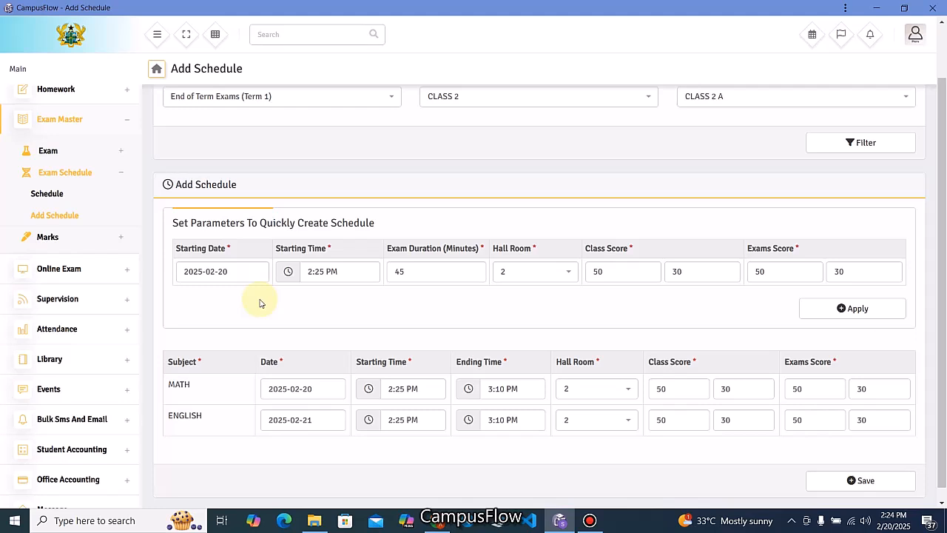
- Start a new grade in the exam marks' grades range, named A with a grade point of 4.0
click(118, 244)
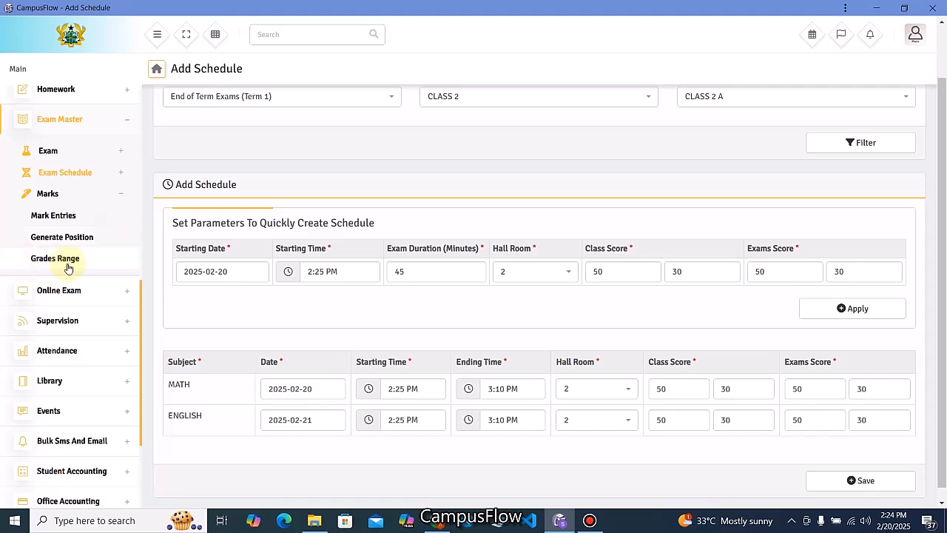
click(66, 264)
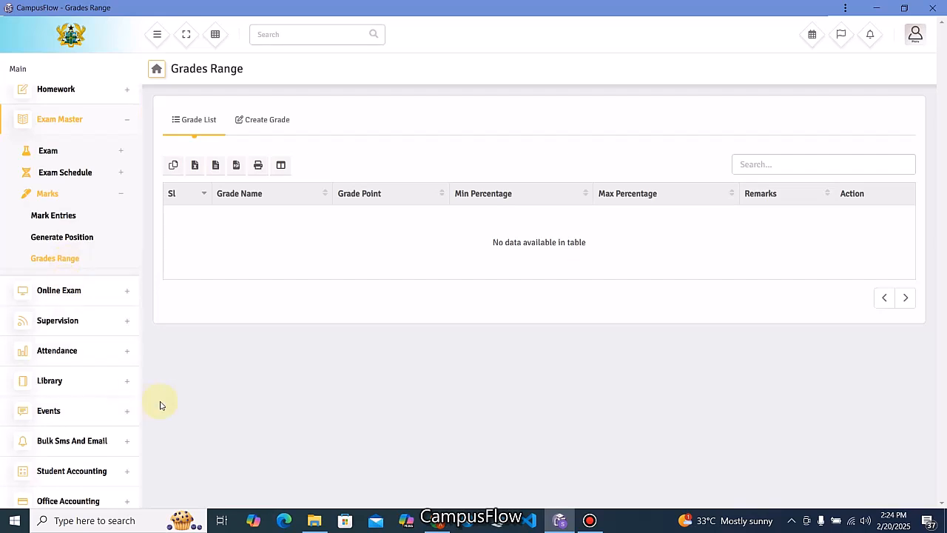
click(259, 122)
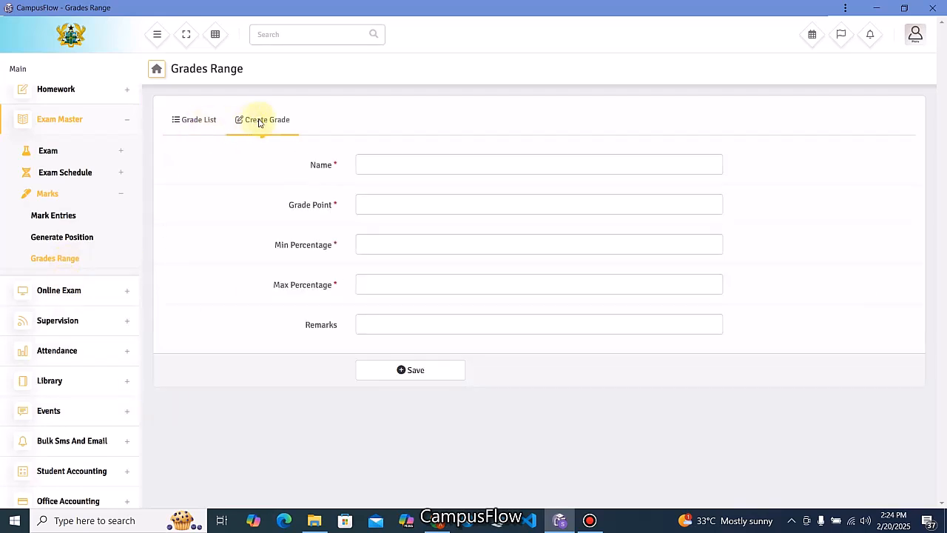
click(426, 168)
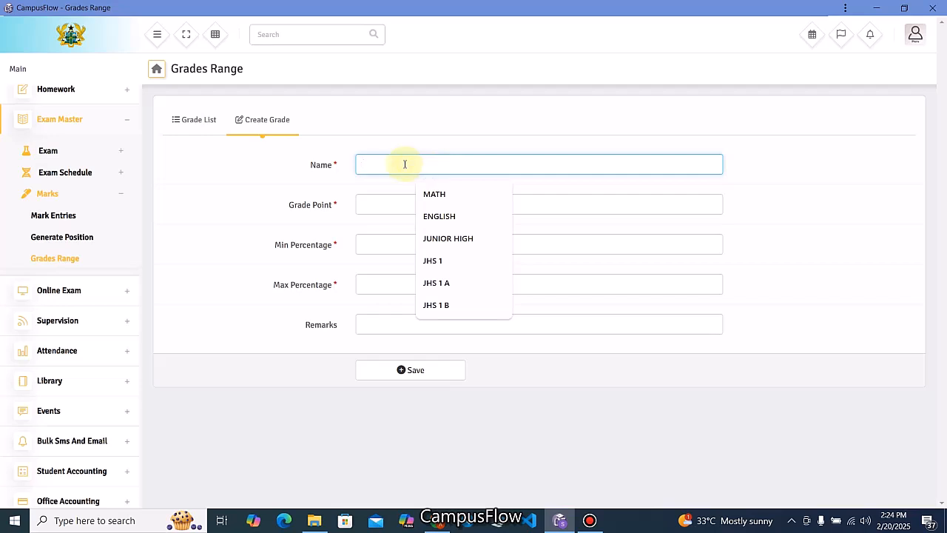
text(A)
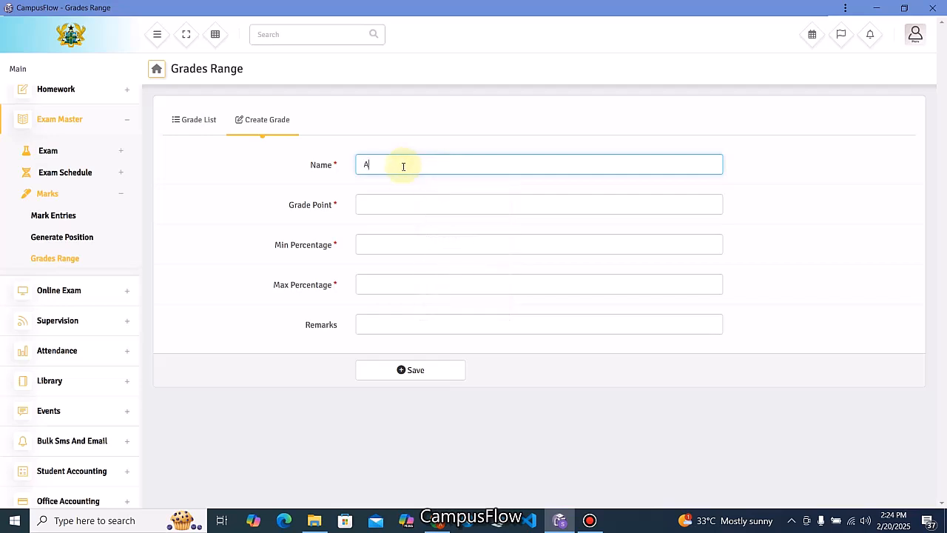
click(391, 204)
click(436, 237)
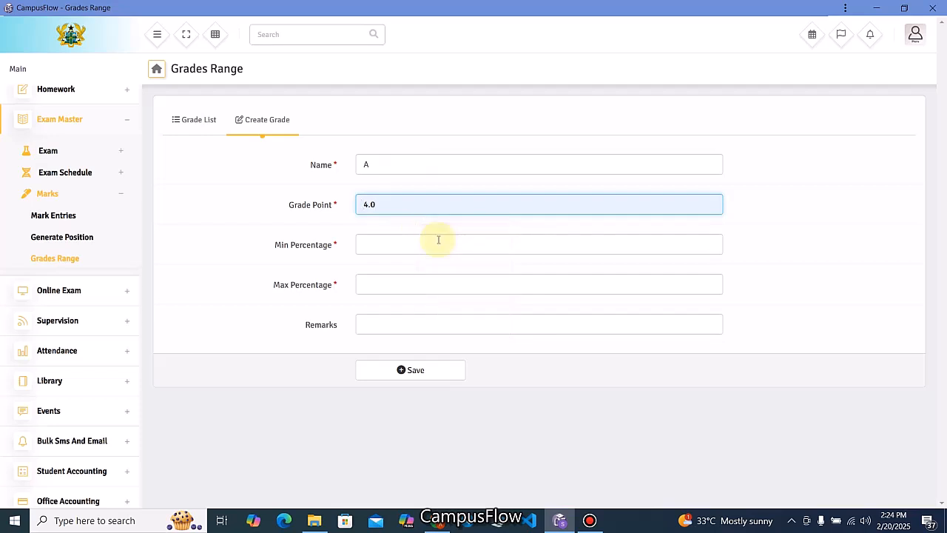
- Give grade A a percentage range of 90 to 100 and the remark Excellent, and save it
click(385, 246)
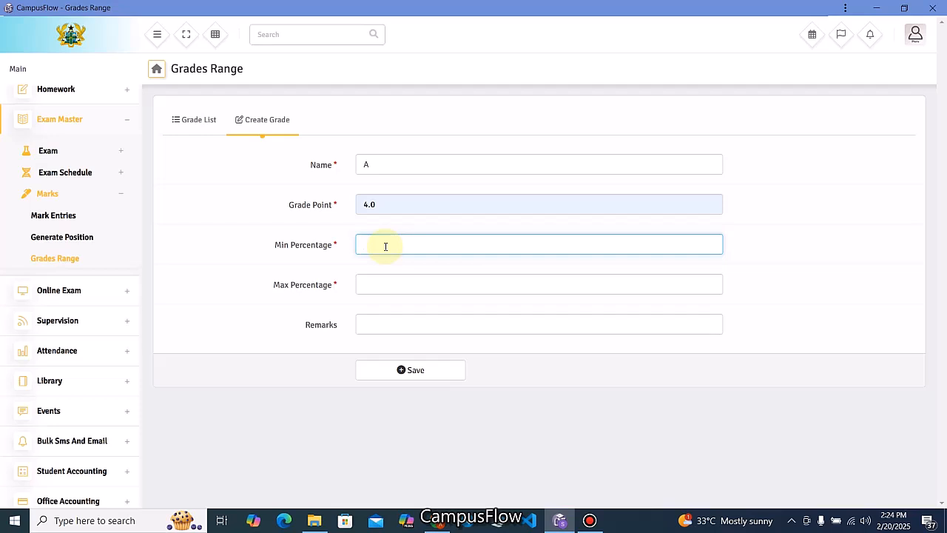
text(90)
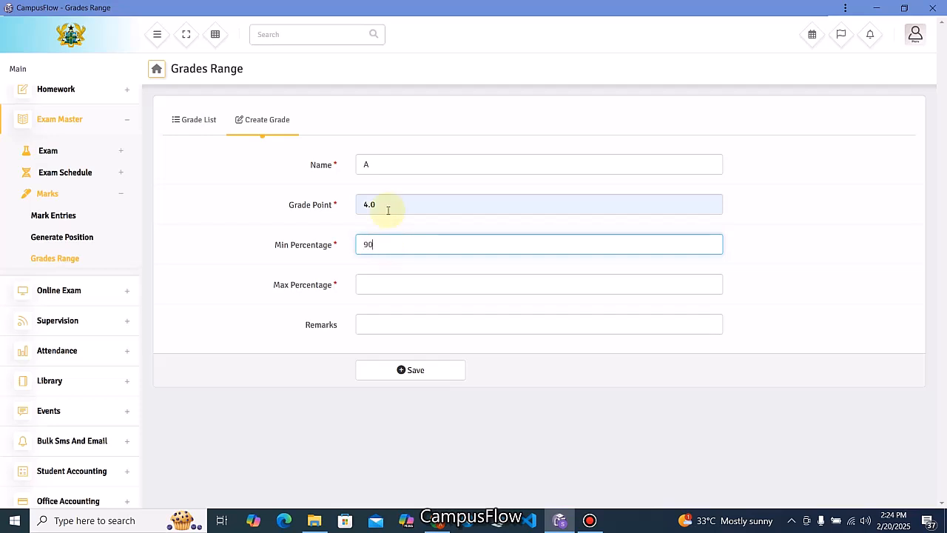
click(384, 281)
text(100)
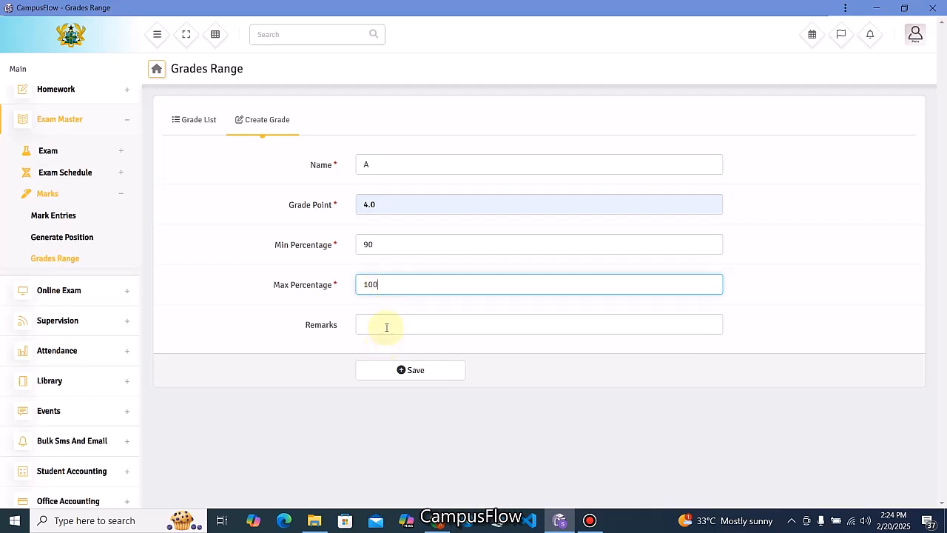
click(386, 327)
click(439, 353)
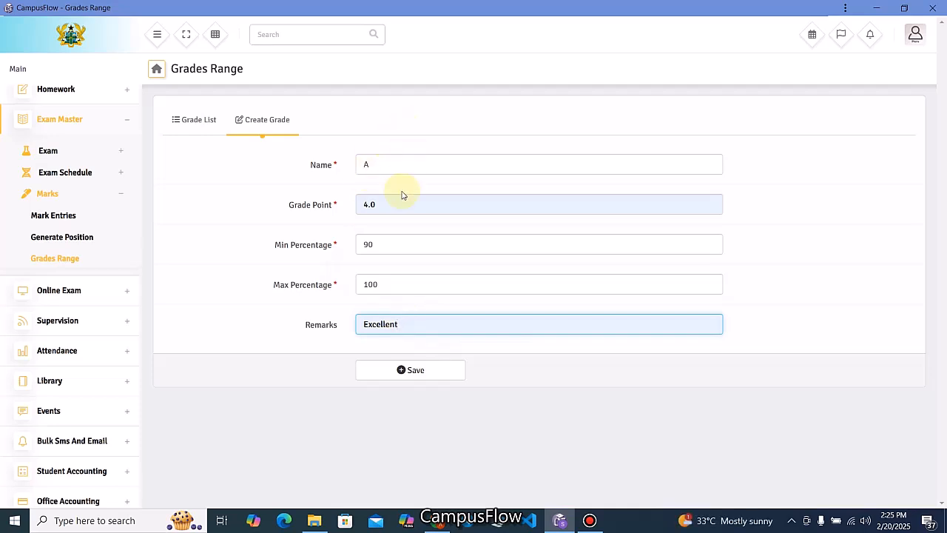
click(423, 372)
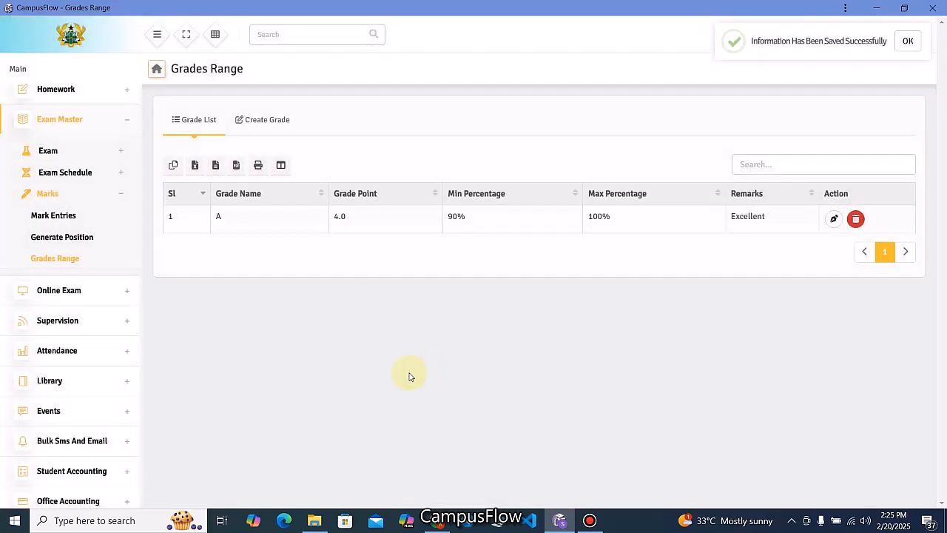
- Start another grade named B with a grade point of 3.0
click(265, 120)
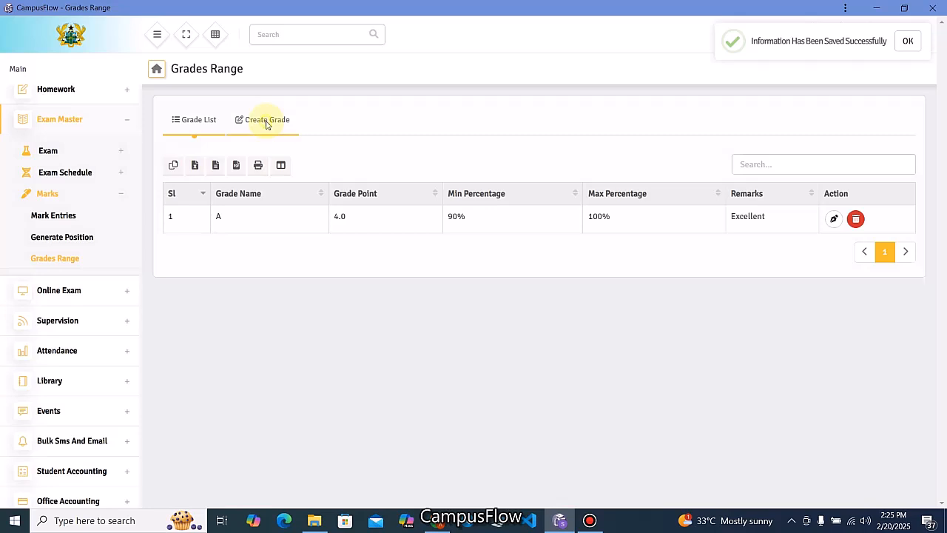
click(377, 163)
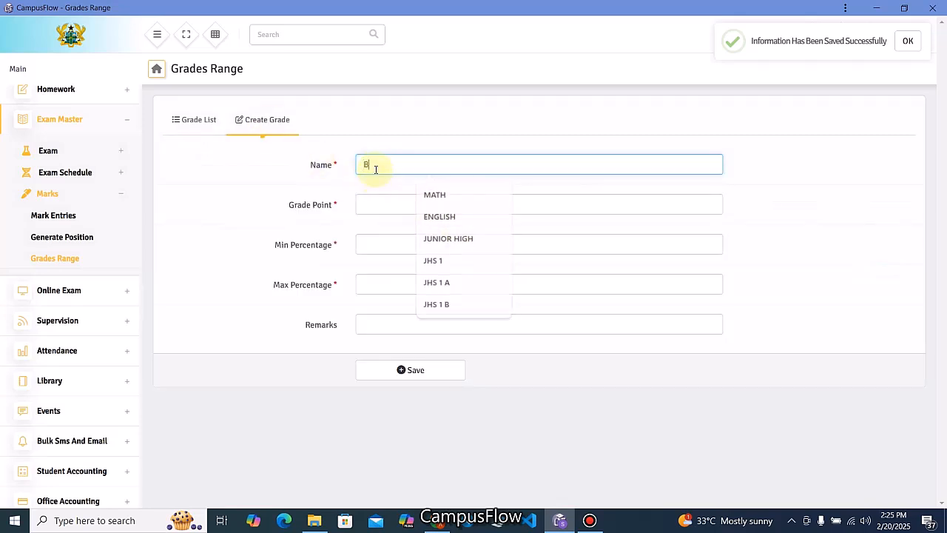
click(375, 210)
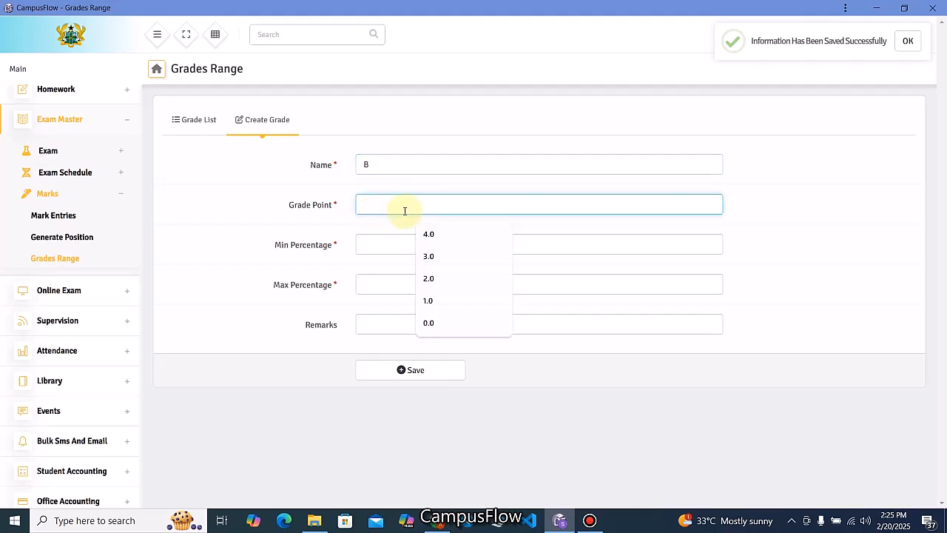
click(411, 263)
- Give grade B a percentage range of 80 to 90 and the remark Good, and save it
click(404, 245)
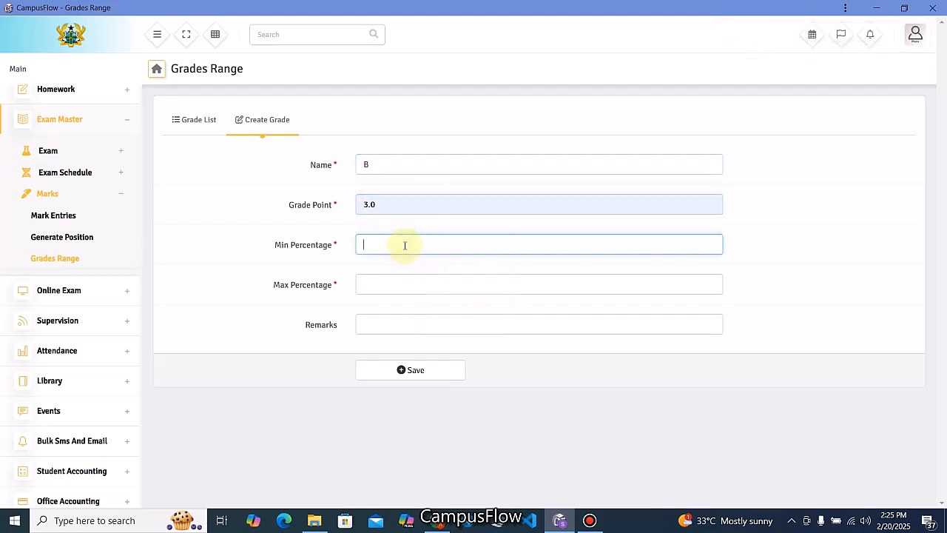
text(80)
click(378, 287)
text(90)
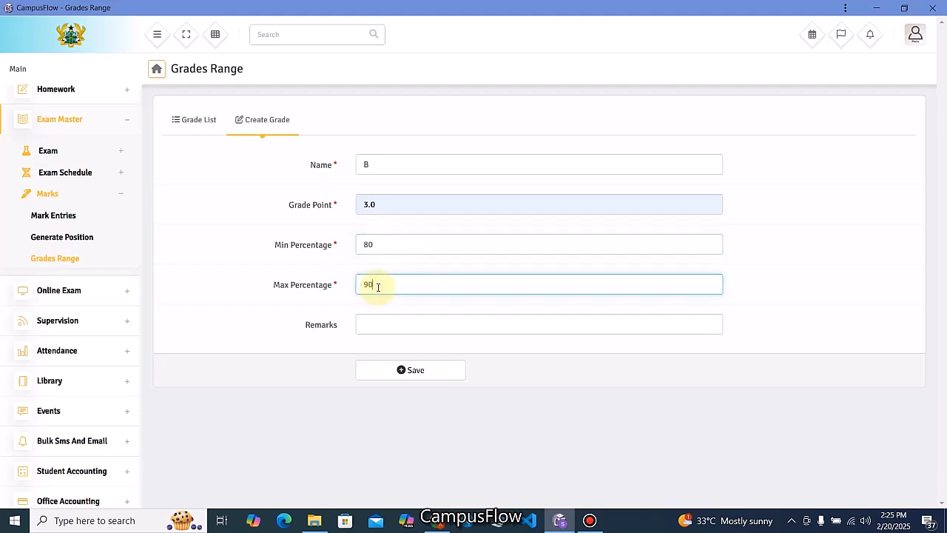
click(376, 322)
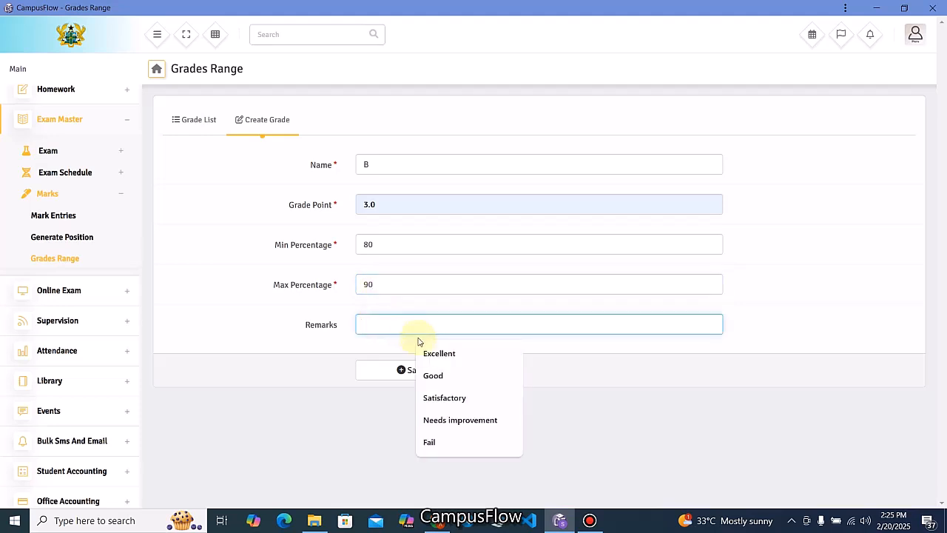
click(427, 376)
click(408, 369)
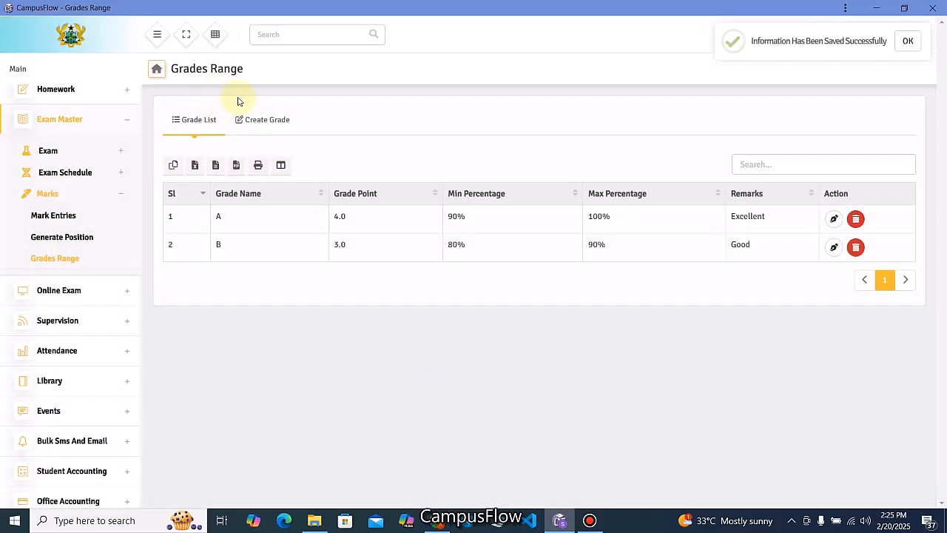
- Start another grade named C with a grade point of 2.0
click(252, 119)
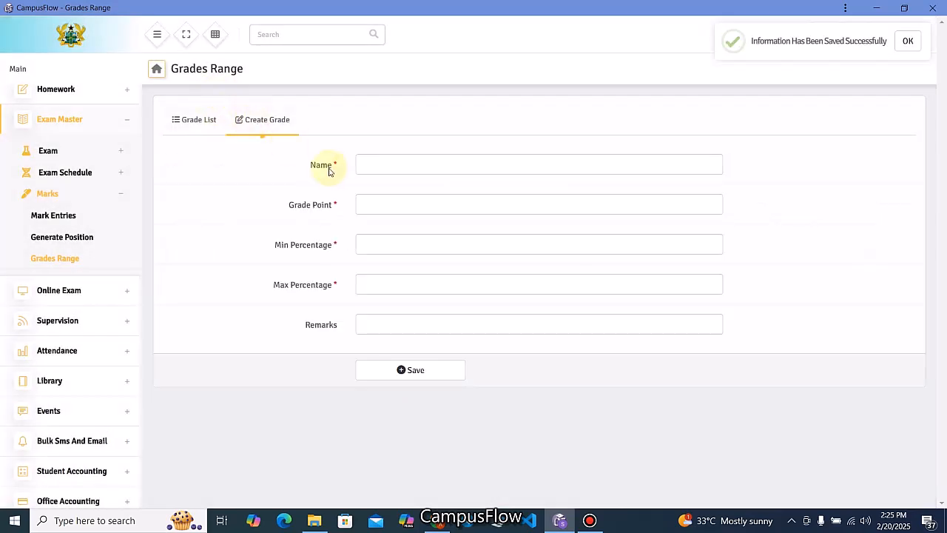
click(394, 162)
text(C)
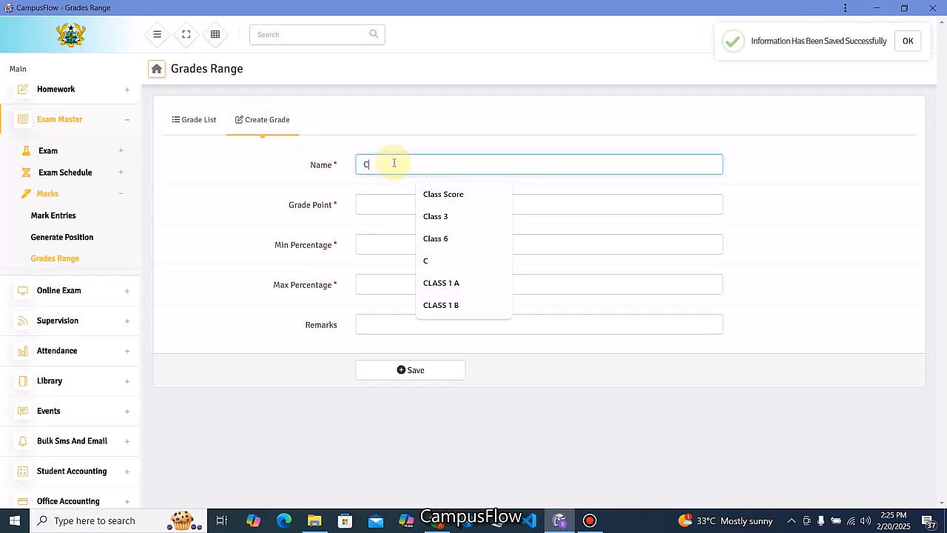
click(380, 205)
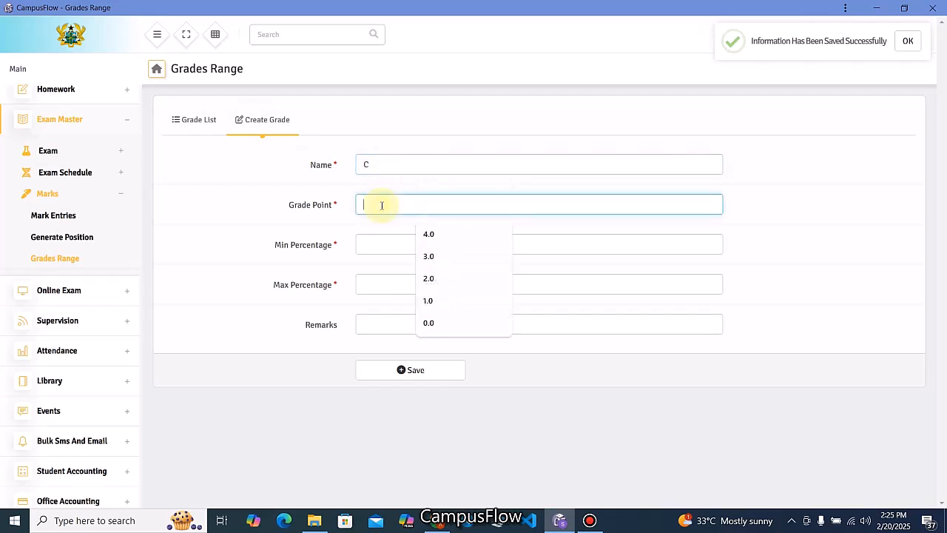
click(429, 278)
- Give grade C a percentage range of 70 to 80 and the remark Satisfactory, and save it
click(389, 243)
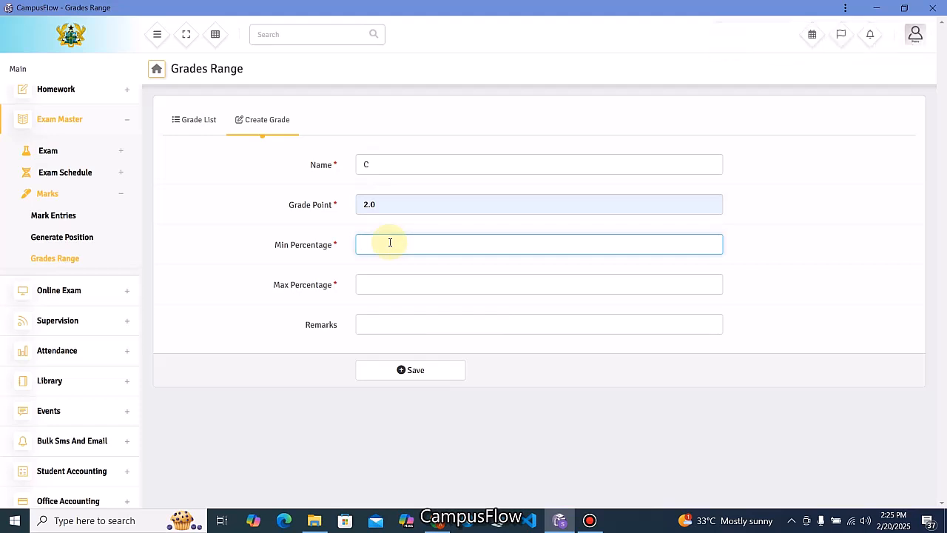
text(70)
click(384, 285)
text(80)
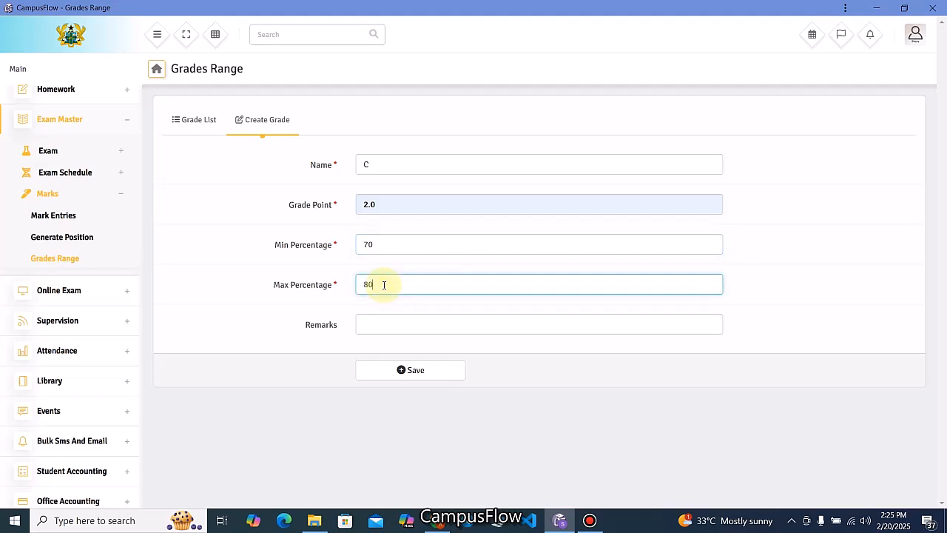
click(376, 323)
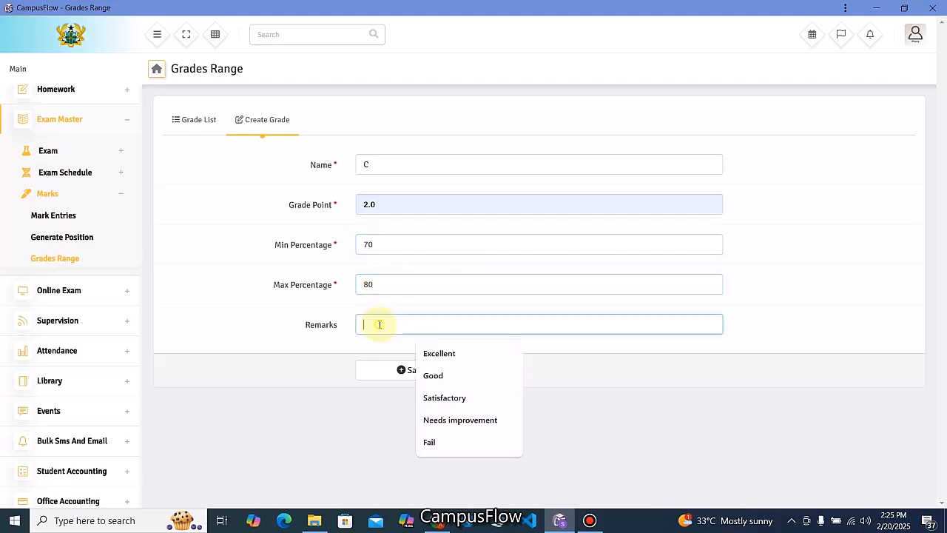
click(459, 397)
click(400, 370)
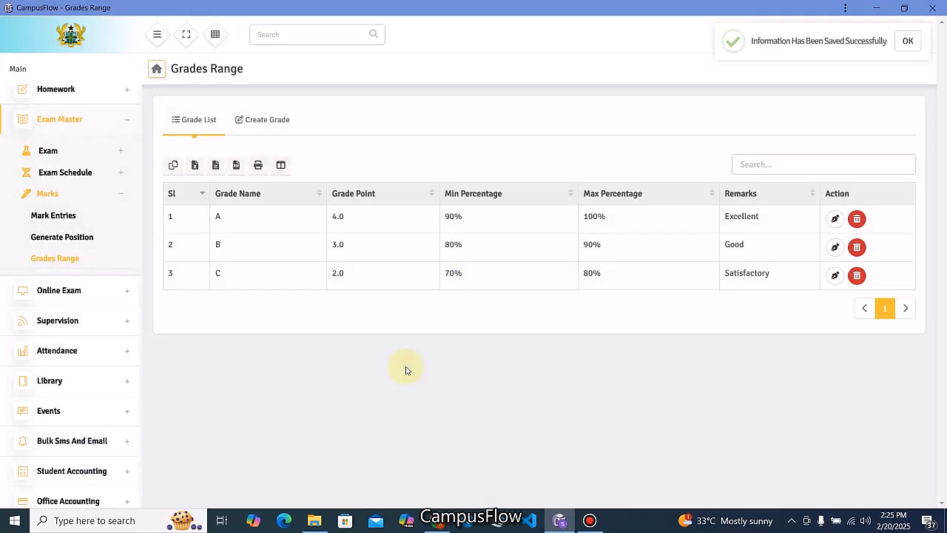
- Start another grade named D with a grade point of 1.0
click(259, 120)
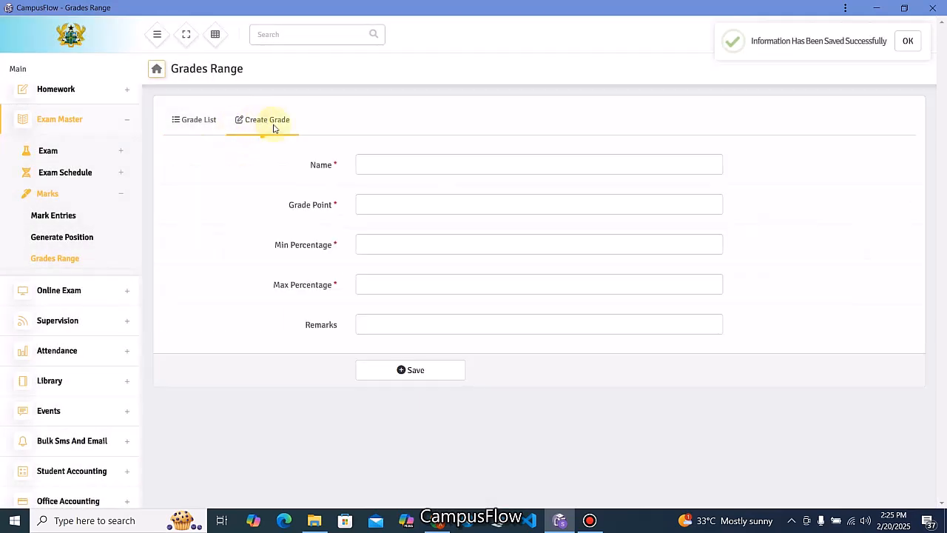
click(407, 164)
text(D)
click(389, 205)
click(426, 299)
- Give grade D a percentage range of 60 to 70 and the remark Needs improvement, and save it
click(386, 238)
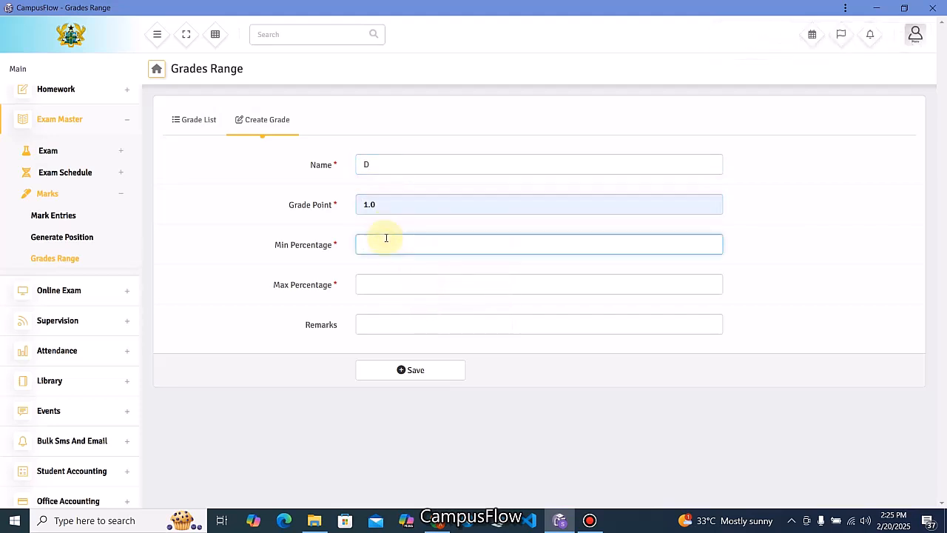
text(70)
drag(381, 243, 337, 248)
text(60)
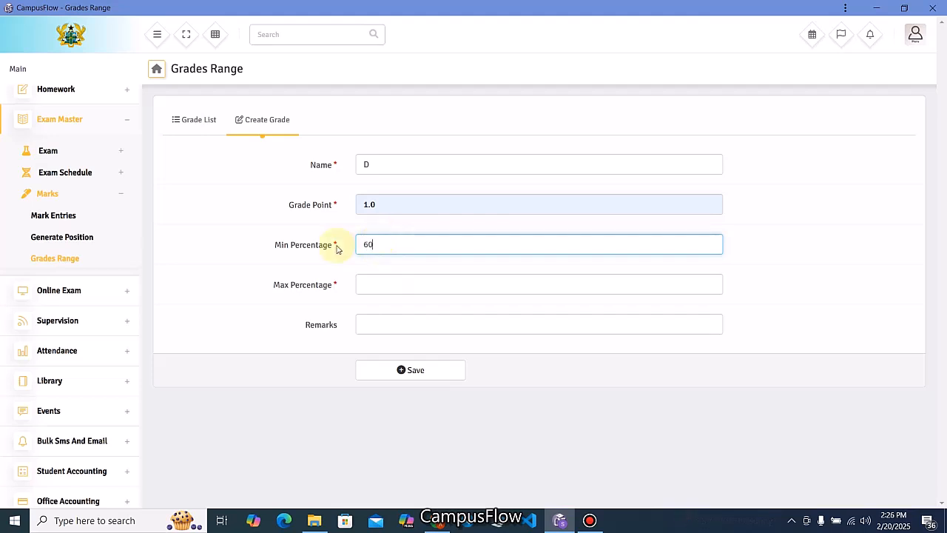
click(369, 280)
text(70)
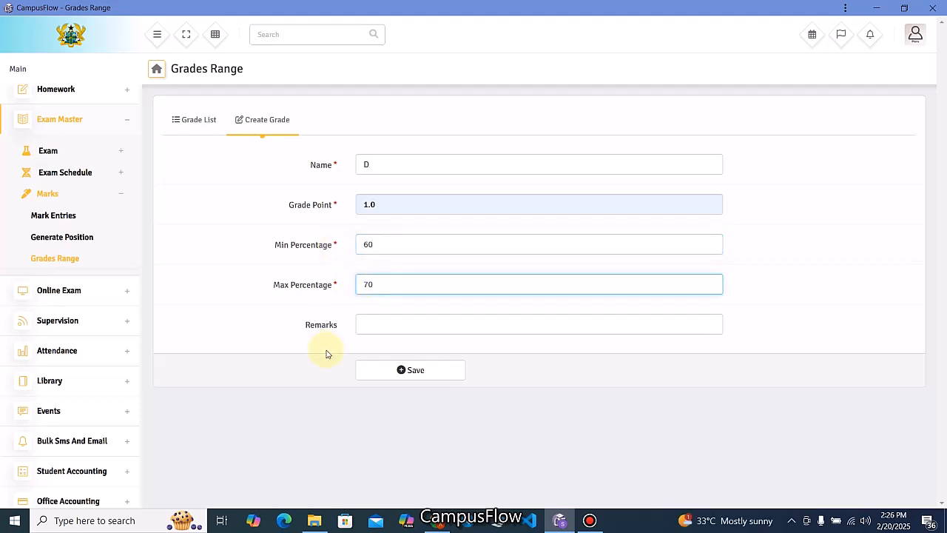
click(373, 324)
click(451, 419)
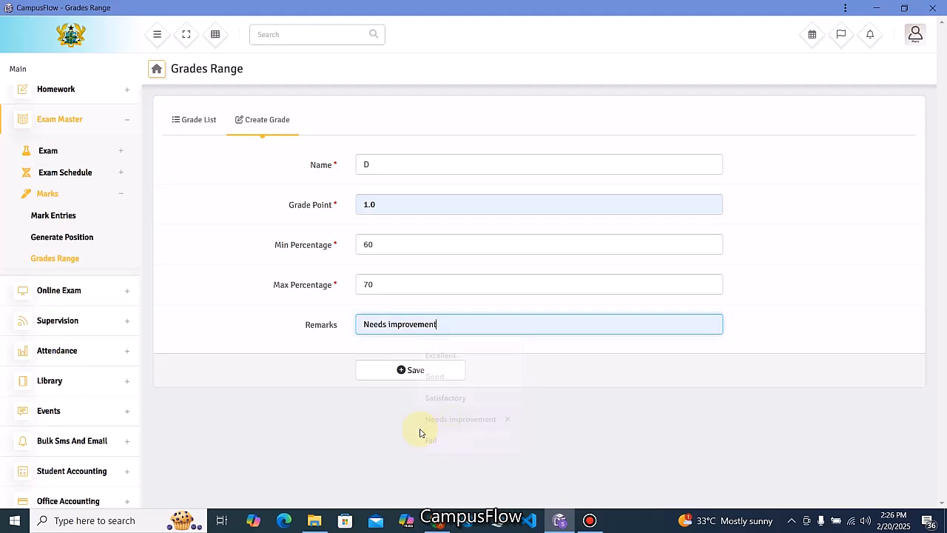
click(415, 372)
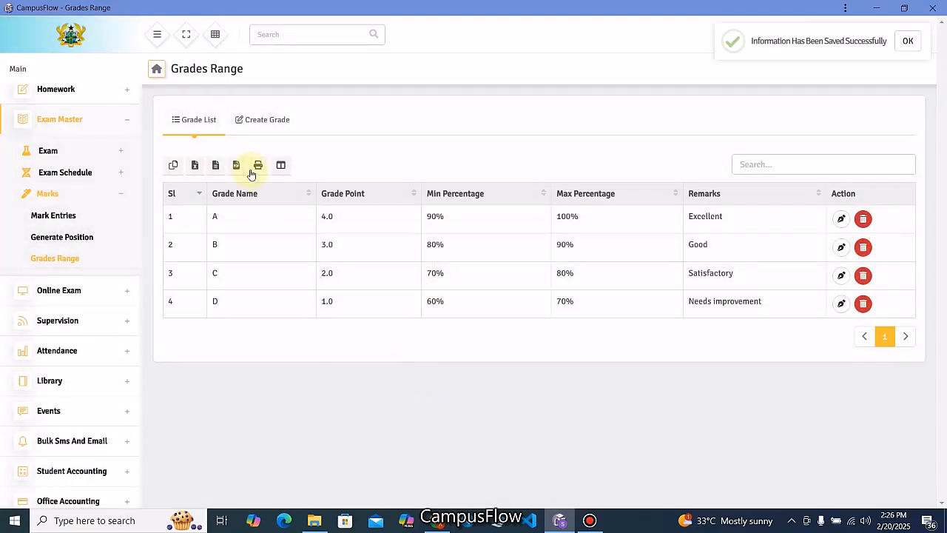
- Start another grade named E with a grade point of 0.0
click(263, 122)
click(392, 164)
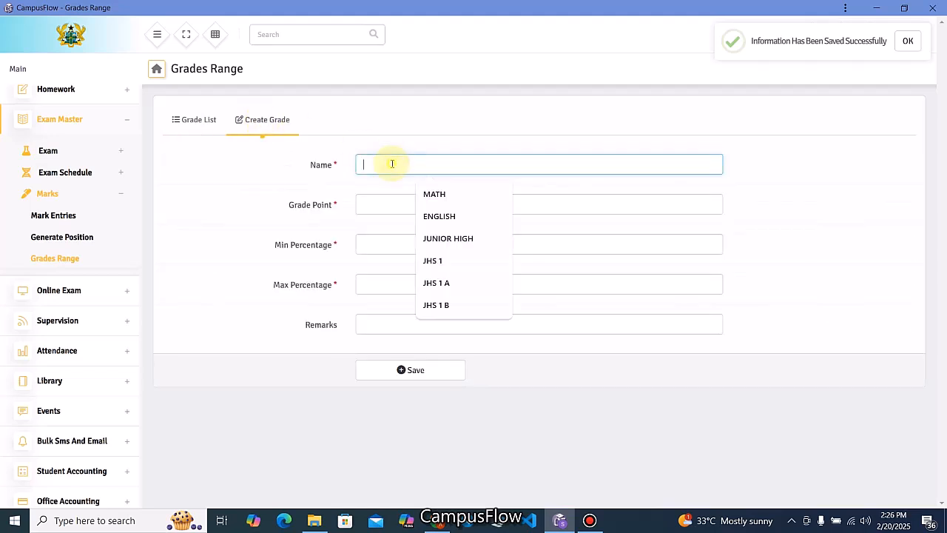
text(E)
click(394, 205)
click(428, 322)
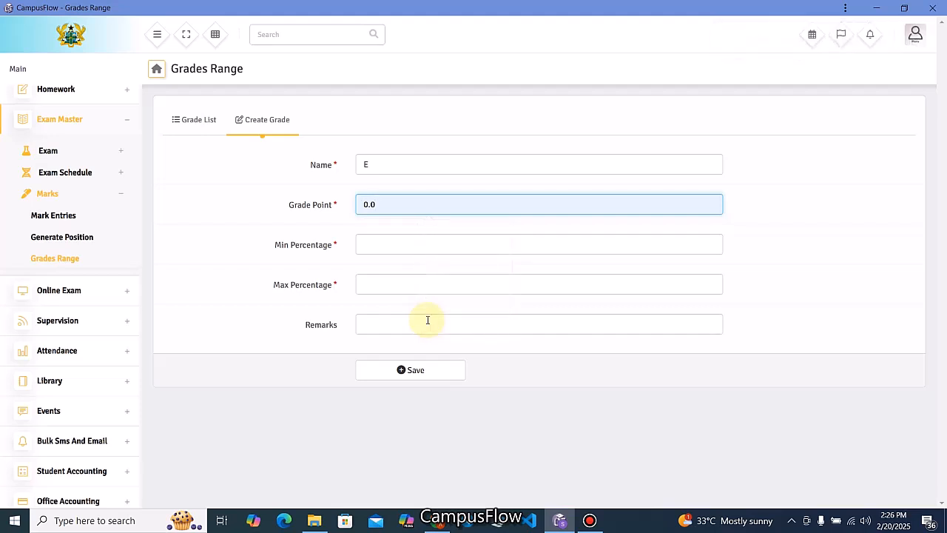
- Give grade E a percentage range of 40 to 50 and the remark Fail, and save it
click(384, 243)
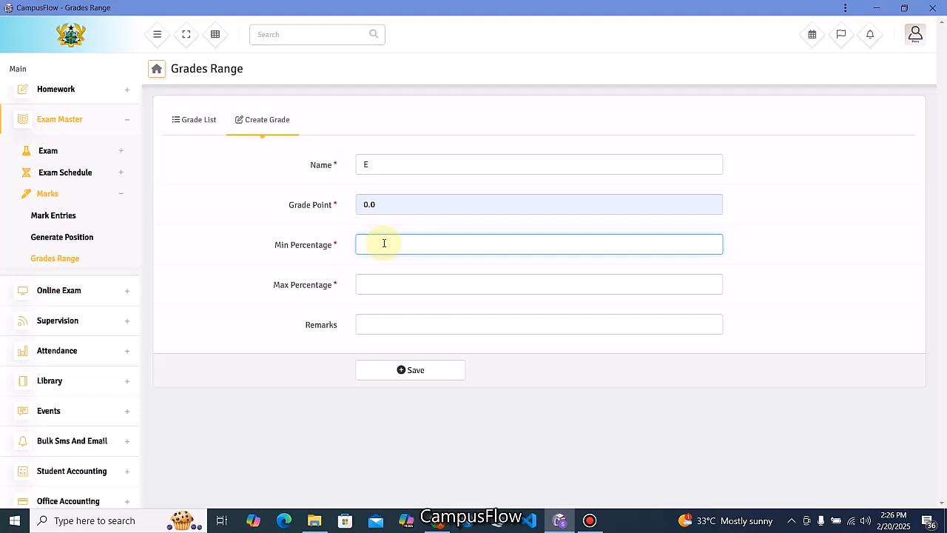
text(40)
click(384, 286)
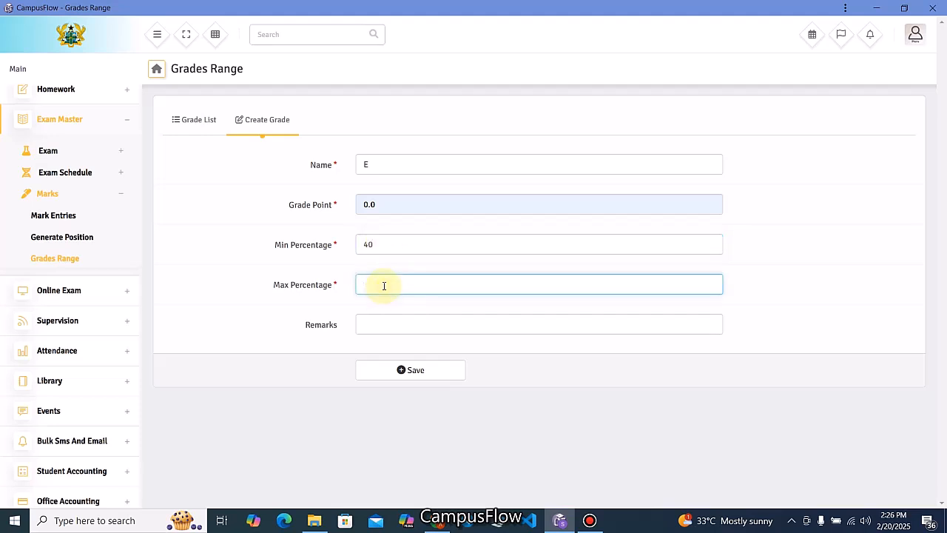
text(50)
click(398, 328)
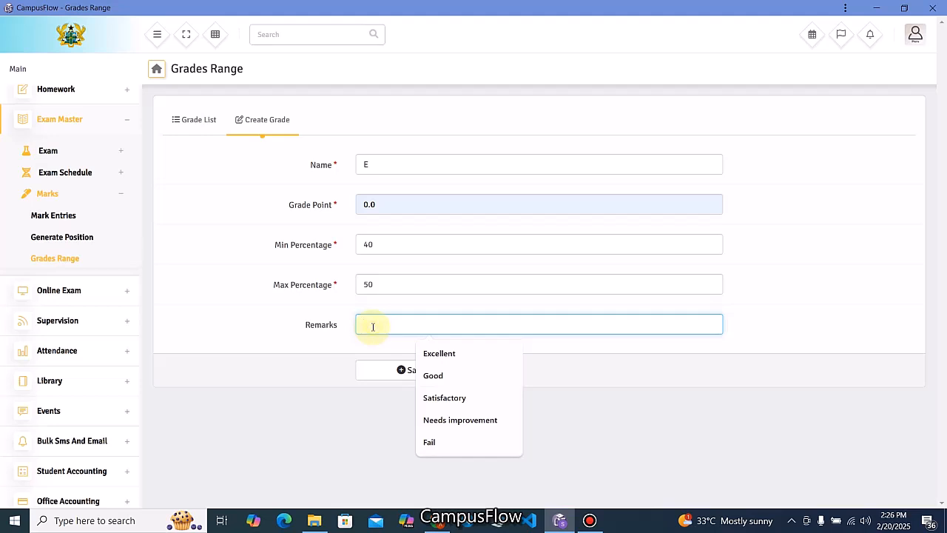
click(429, 442)
click(406, 370)
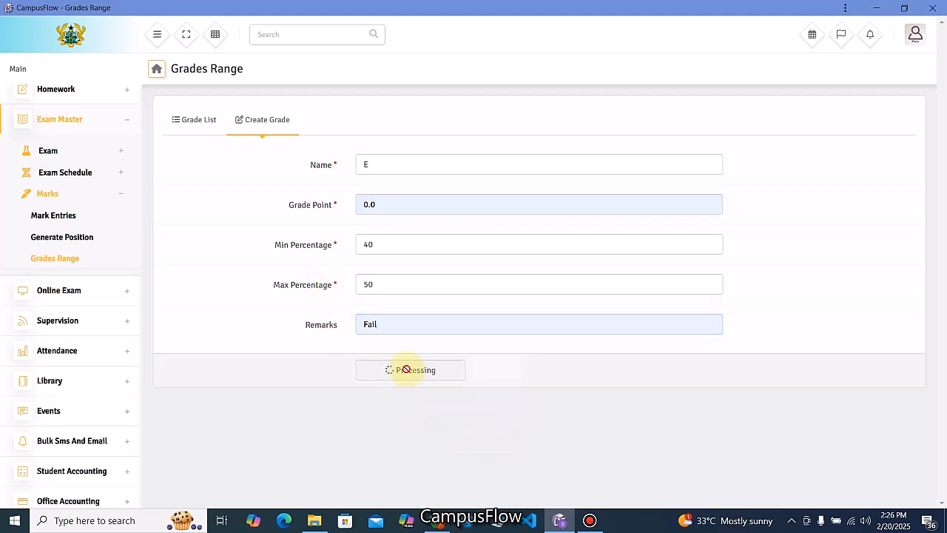